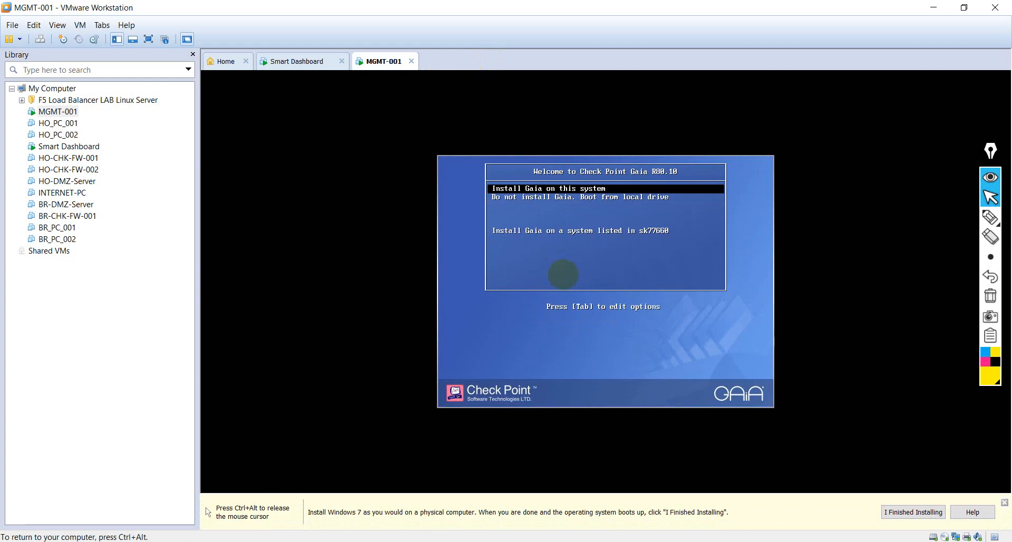
Step: Start installing Gaia R80.10 on MGMT-001 and log in to the Smart Dashboard virtual machine with the account password
key(Return)
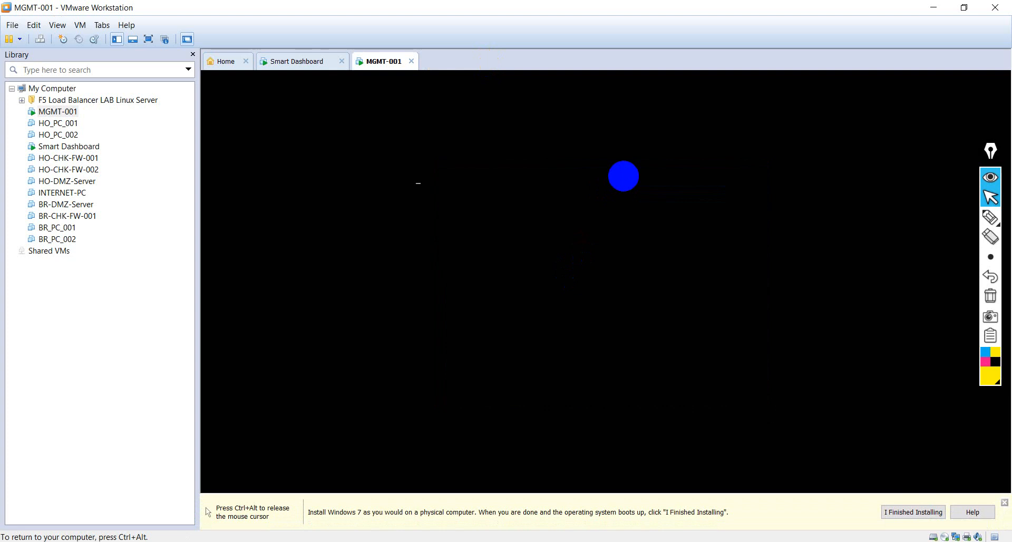
click(295, 62)
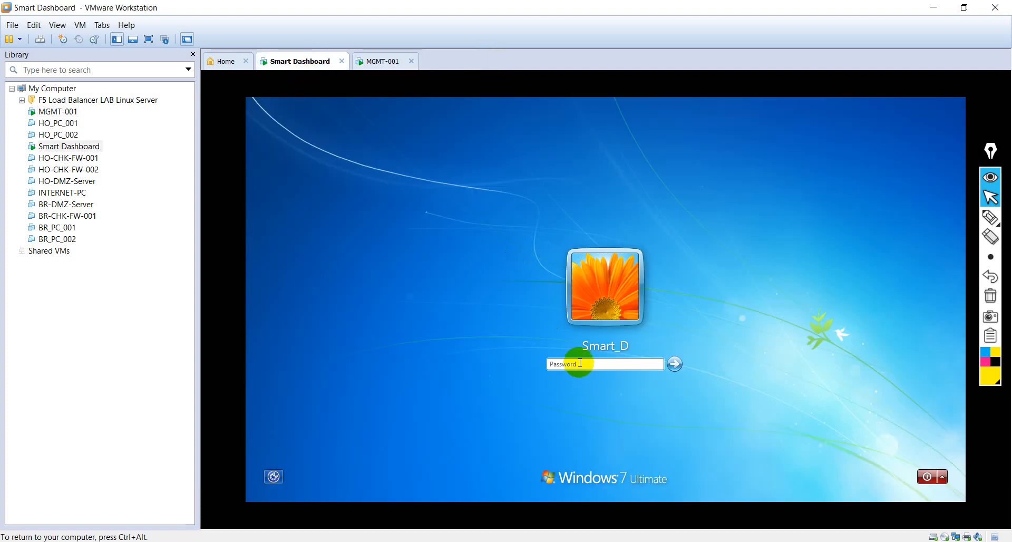
click(580, 363)
text(•••••••••)
key(Return)
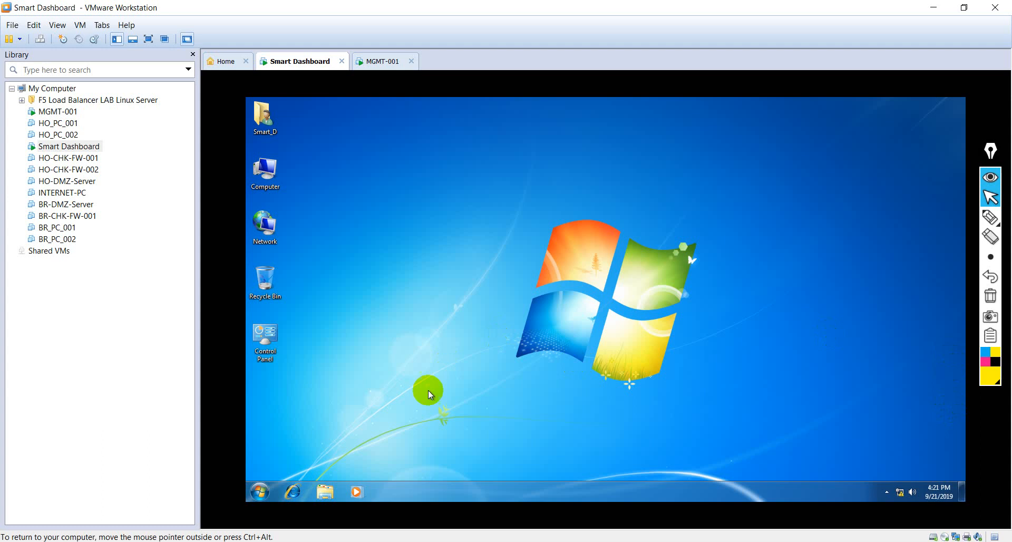
Step: Refresh the Smart Dashboard desktop and check the installation progress on MGMT-001
right_click(401, 202)
click(428, 225)
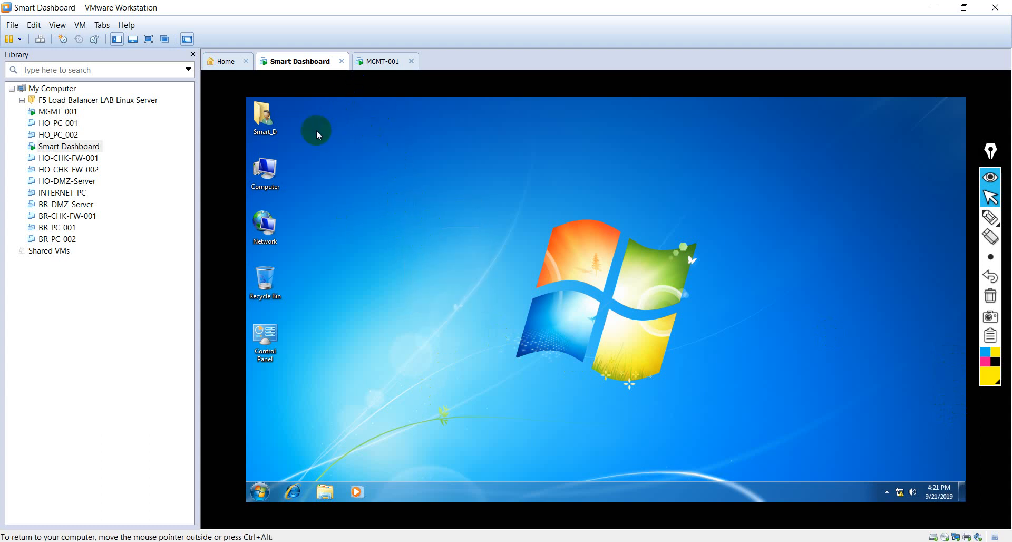
click(381, 61)
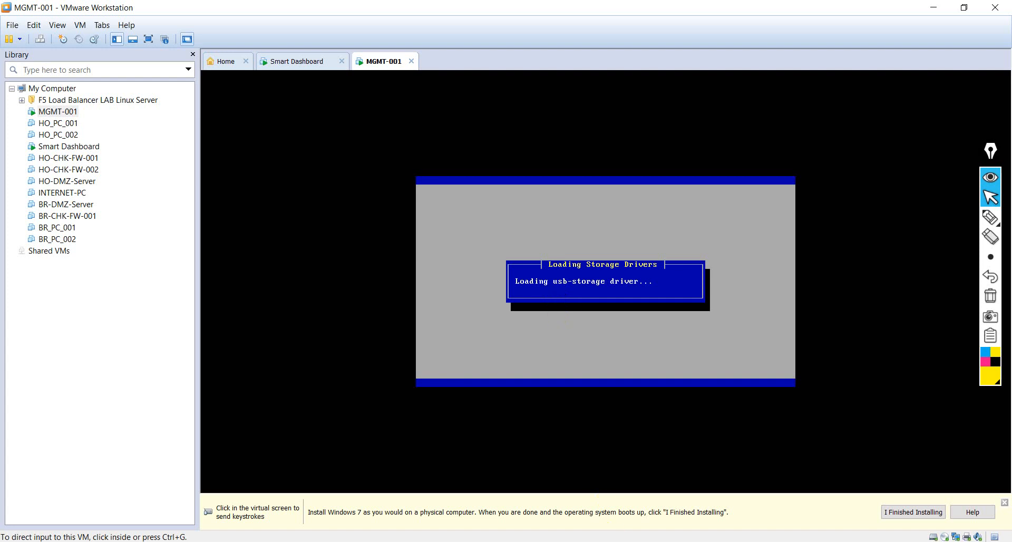
Step: Run ipconfig in a command prompt on the Smart Dashboard virtual machine to check its network settings
click(293, 61)
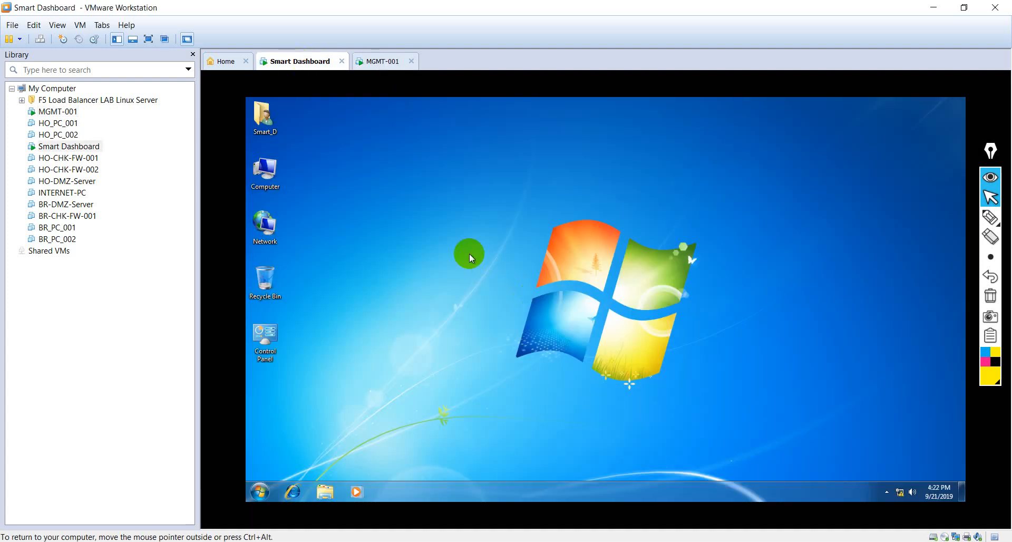
key(super+r)
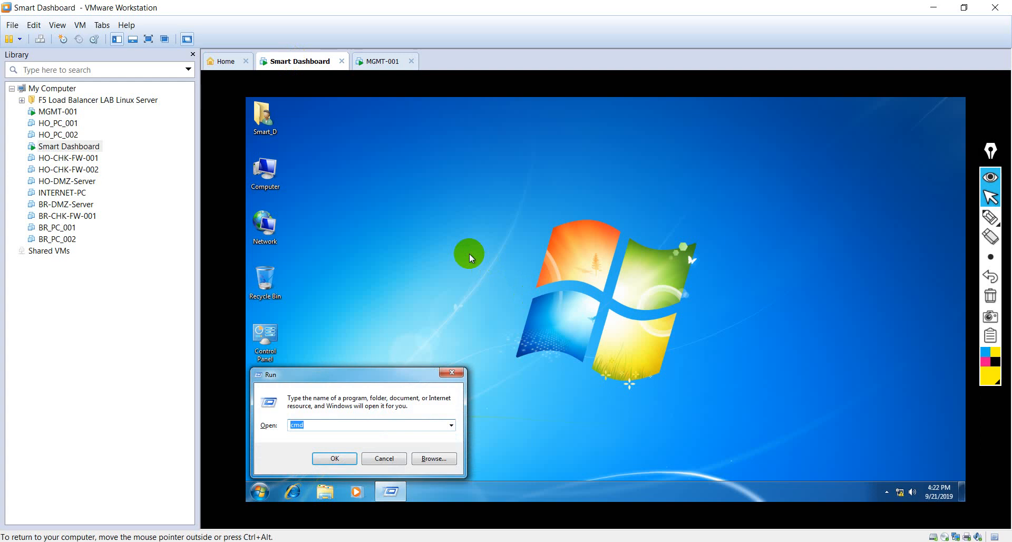
key(Return)
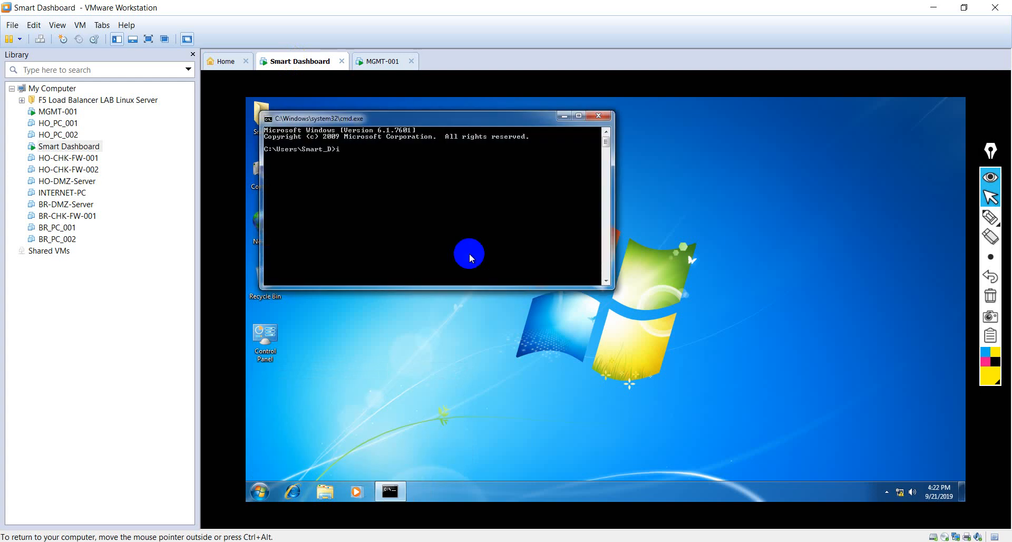
text(ipconfig)
key(Return)
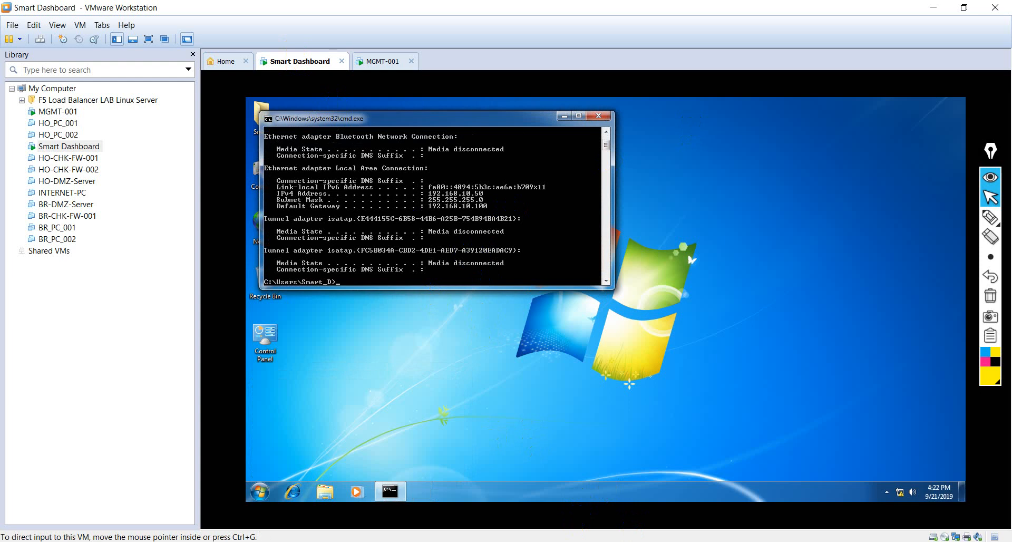
Step: Proceed with the Check Point Gaia R80.10 installation on MGMT-001 and accept the US keyboard type
click(382, 61)
click(525, 248)
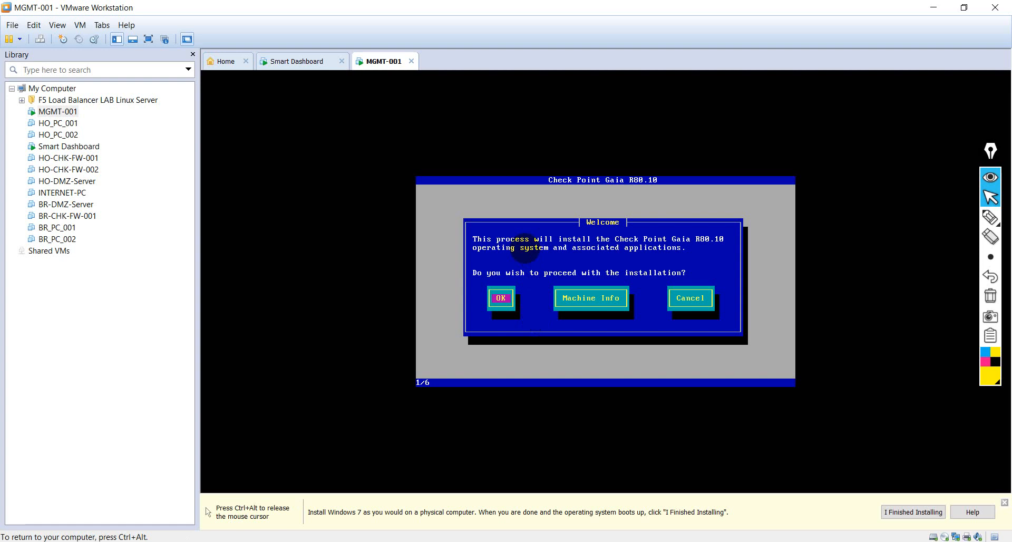
key(Return)
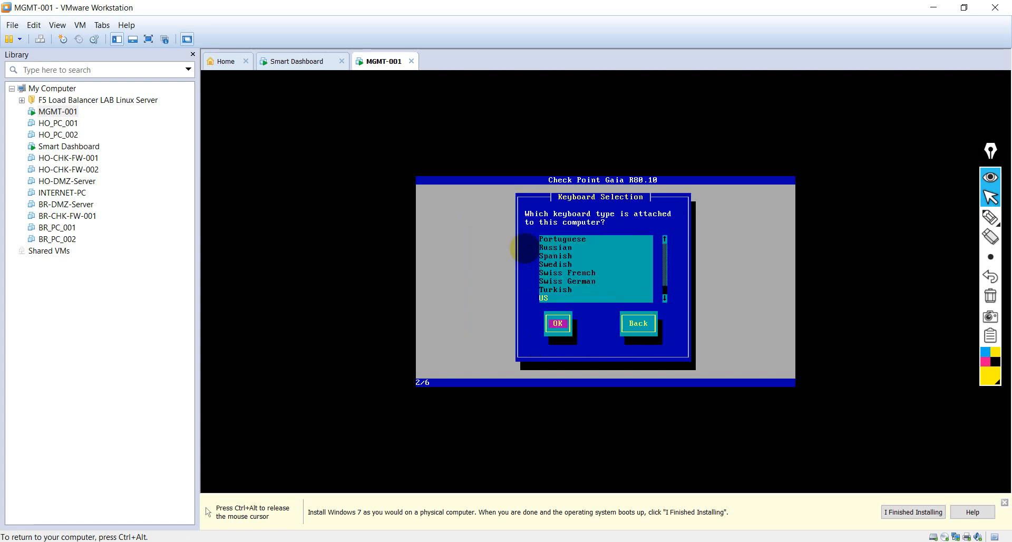
key(Return)
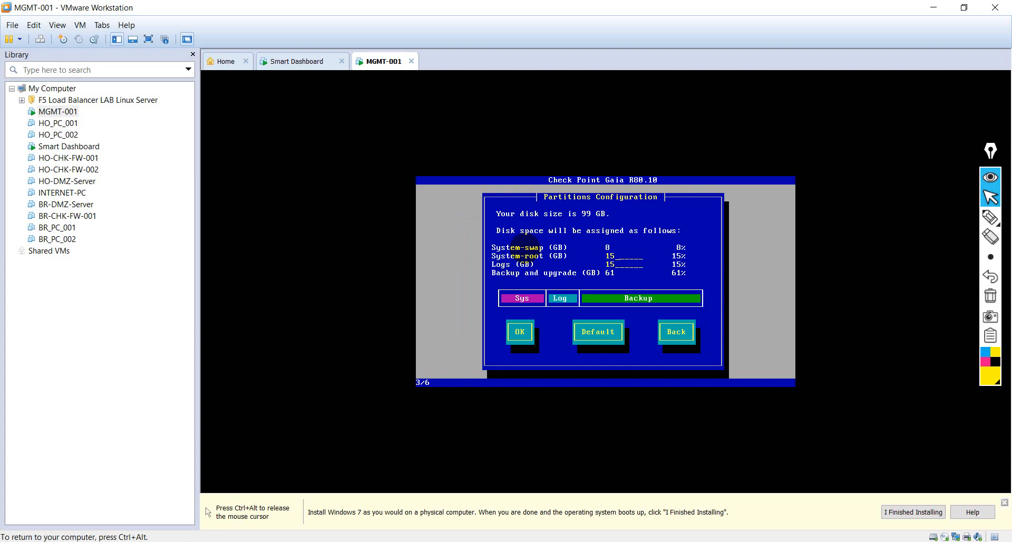
Step: Set the system-root and logs partitions to 30 GB each in the partitions configuration
key(BackSpace)
key(BackSpace)
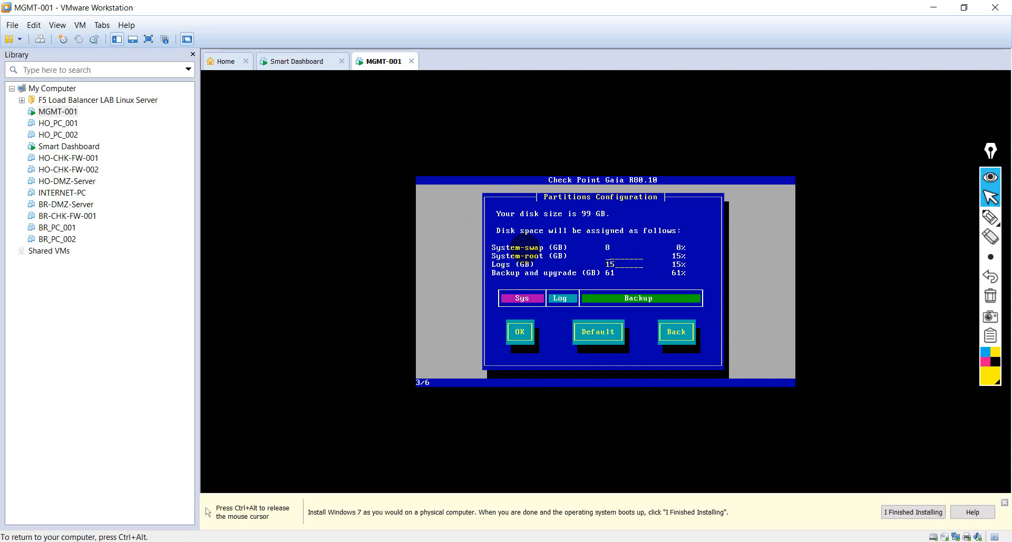
text(30)
key(Tab)
key(BackSpace)
key(BackSpace)
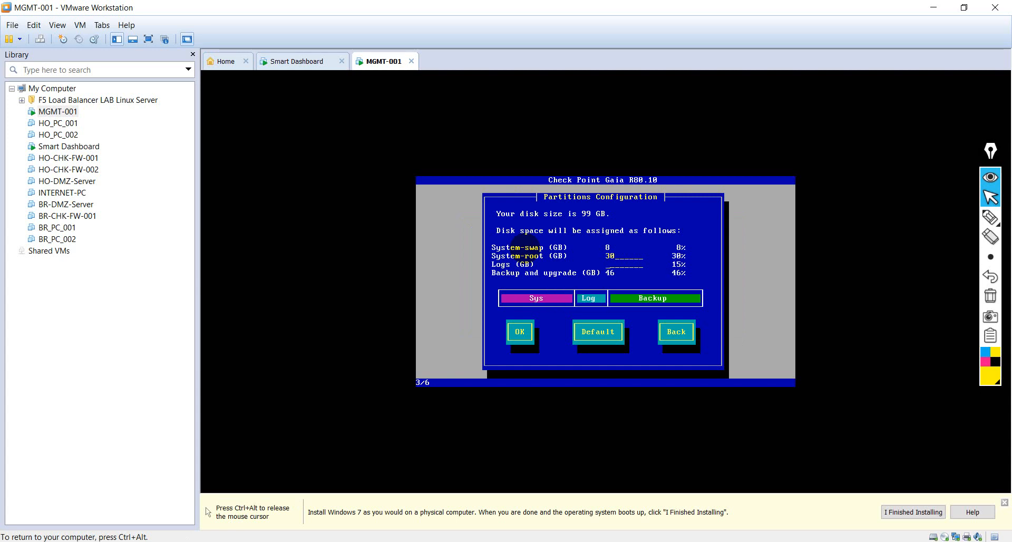
text(30)
key(Tab)
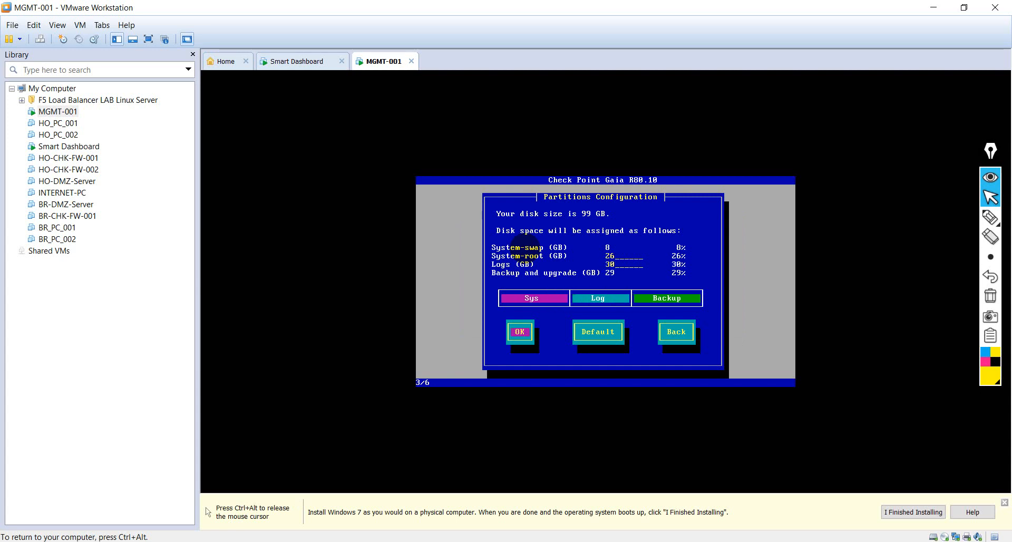
Step: Set the system-root partition to 27 GB, re-enter the logs partition size, and accept the partition layout
key(Tab)
key(Tab)
key(Tab)
key(Tab)
key(Tab)
key(Tab)
key(Tab)
key(Tab)
key(BackSpace)
key(BackSpace)
text(27)
key(BackSpace)
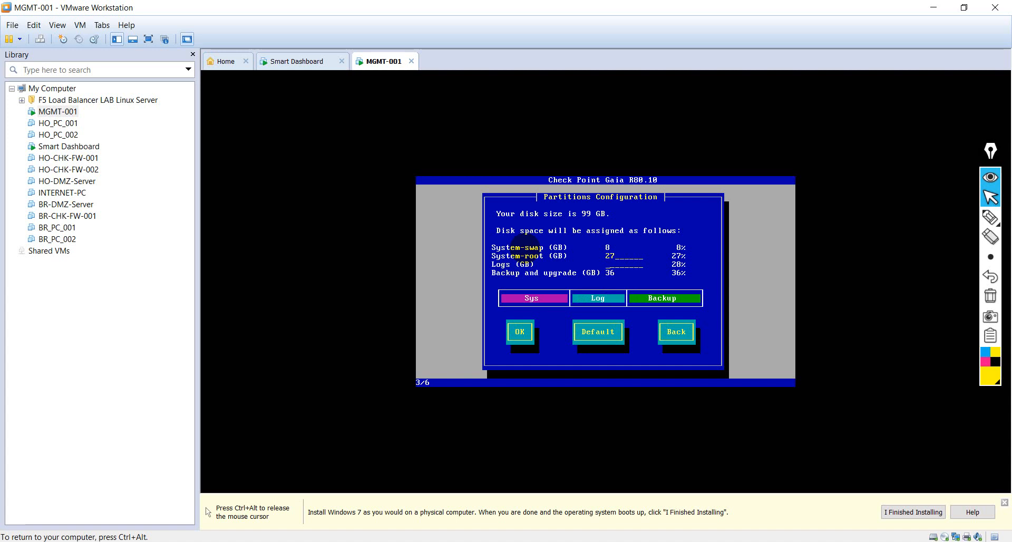
text(8)
key(Tab)
key(Tab)
key(Tab)
key(Return)
Step: Enter and confirm the password for the admin account
text(****)
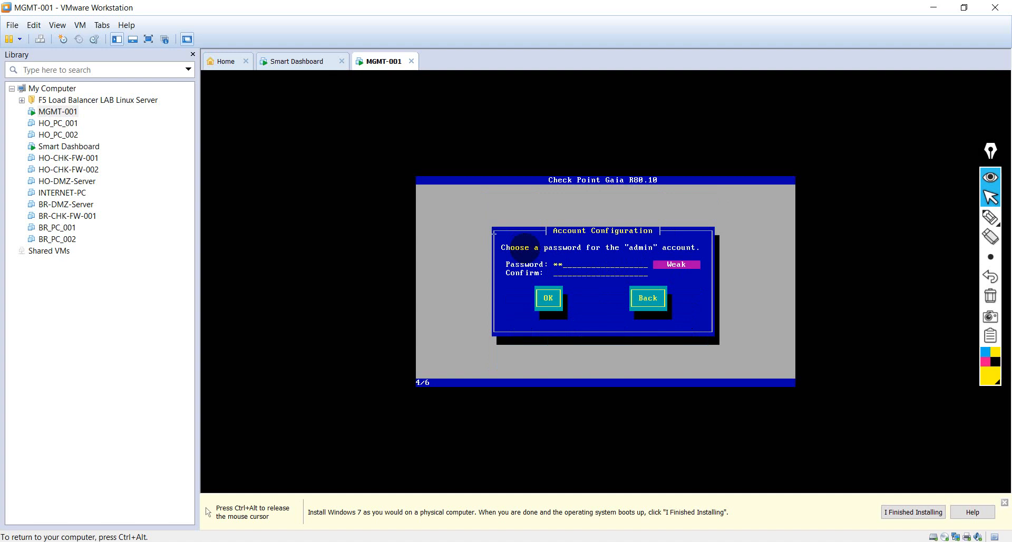
text(*****)
text(*******)
text(**)
key(Tab)
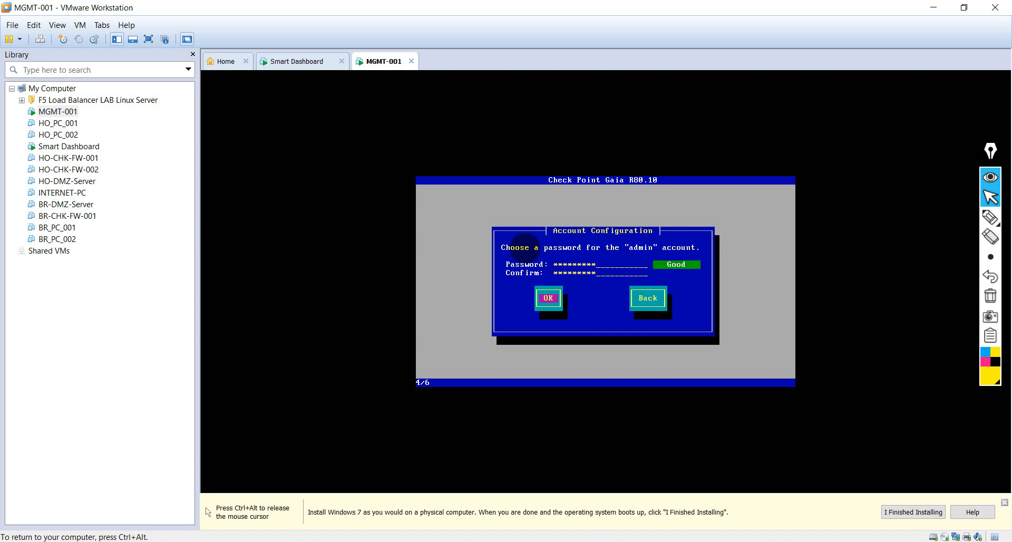
key(Return)
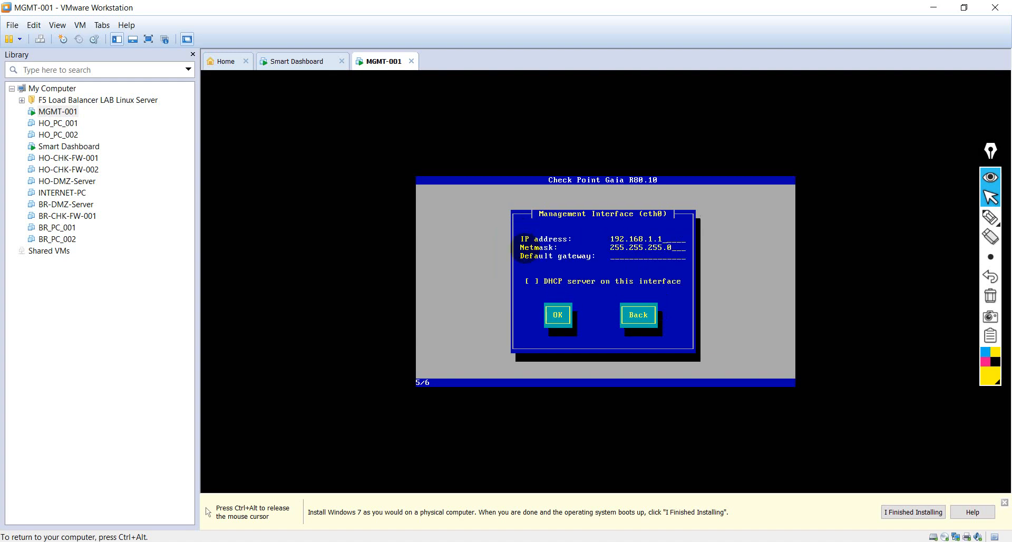
Step: Set the IP address of the management interface eth0 to 192.168.10.10
key(BackSpace)
key(BackSpace)
key(BackSpace)
key(BackSpace)
key(BackSpace)
key(BackSpace)
key(BackSpace)
key(BackSpace)
key(BackSpace)
text(192.168.10.10)
key(Tab)
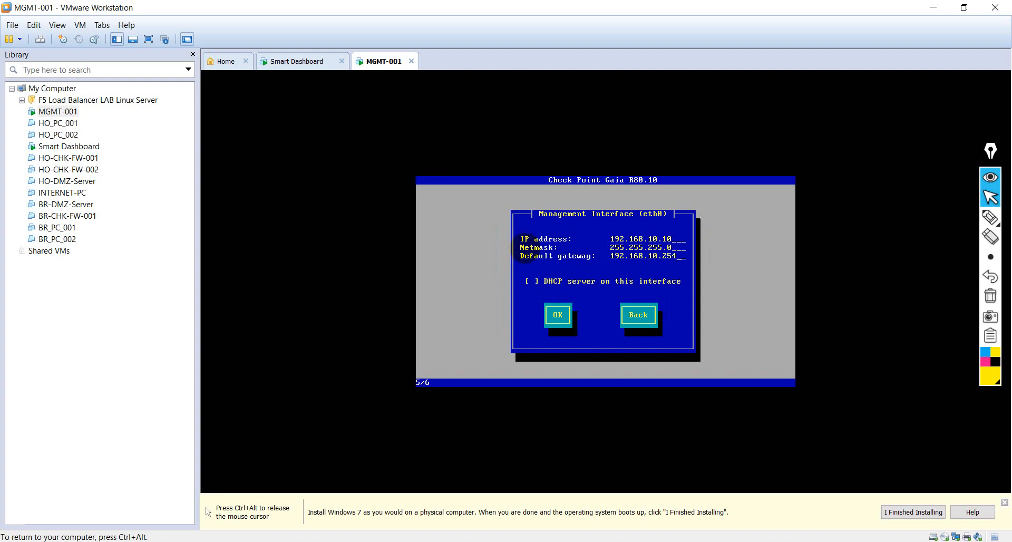
Step: Set the management interface's default gateway to 192.168.10.110 and accept the interface settings without a DHCP server
key(BackSpace)
key(BackSpace)
key(BackSpace)
text(110)
key(Tab)
key(Tab)
key(Return)
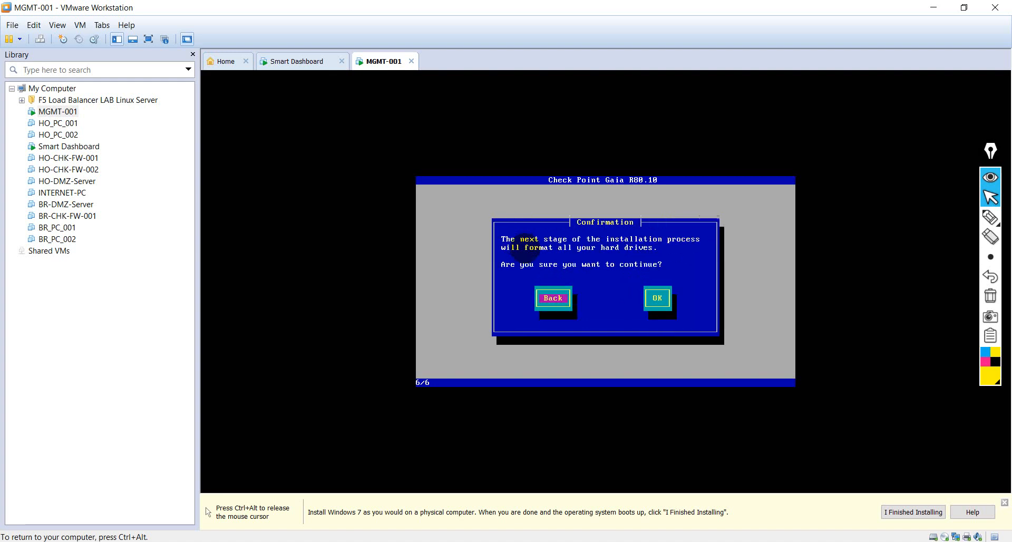
Step: Confirm formatting the hard drives to run the installation, and reboot MGMT-001 once it completes
key(Tab)
key(Return)
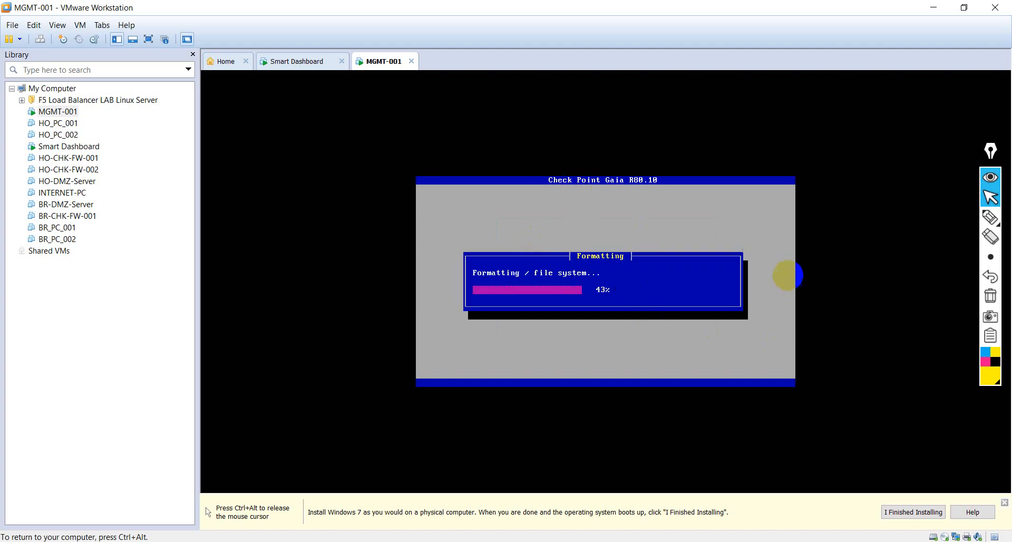
key(ctrl+alt)
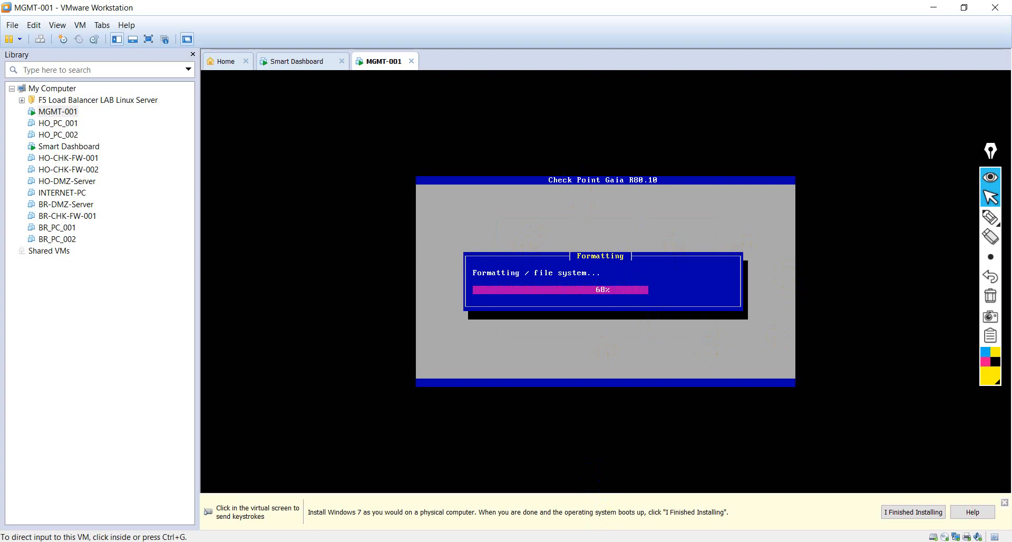
click(544, 248)
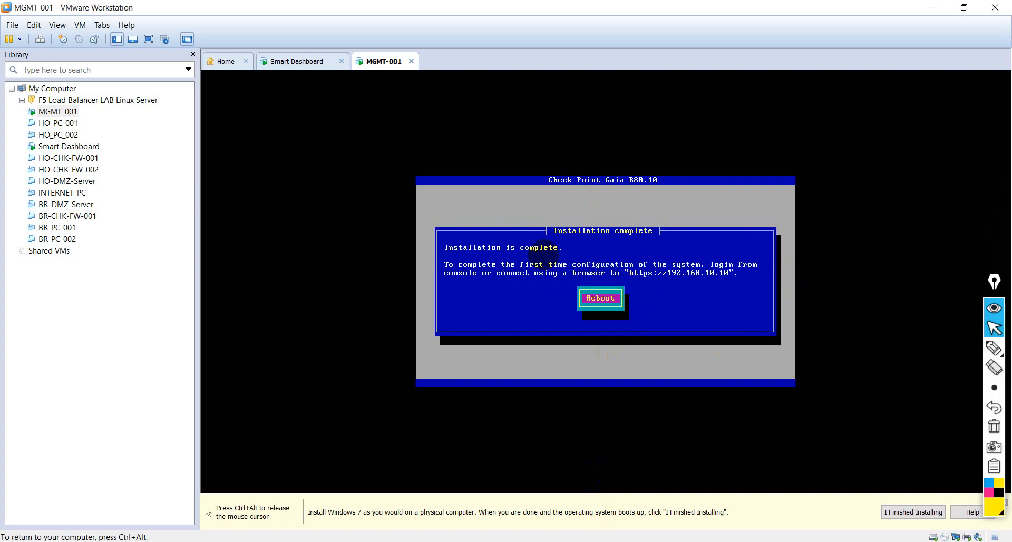
key(Return)
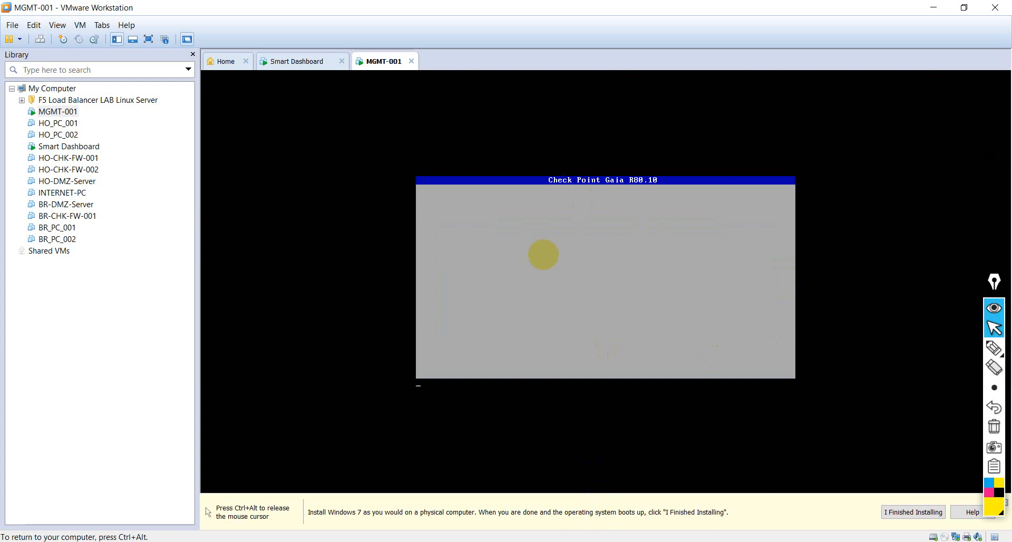
key(ctrl+alt)
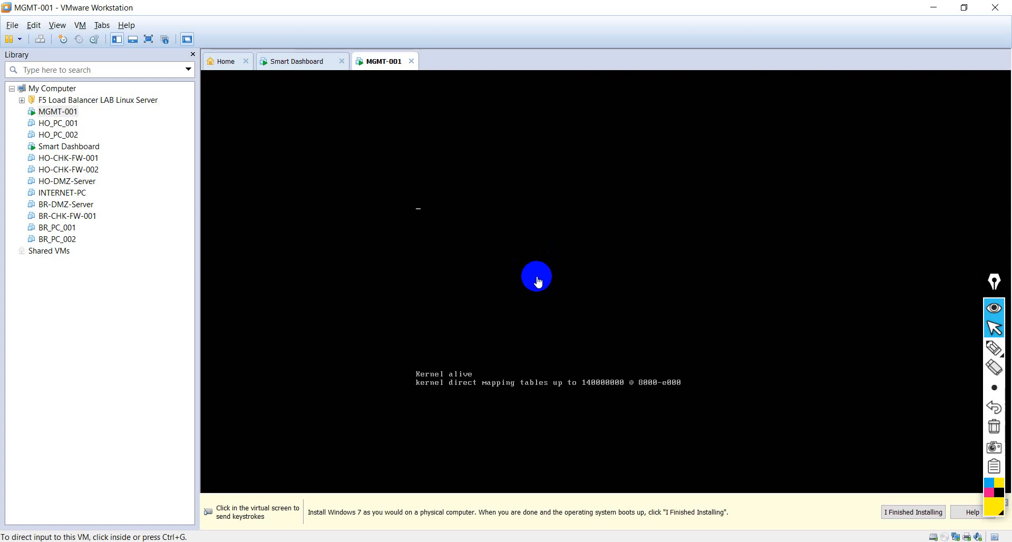
Step: Minimize the command prompt and refresh the desktop on Smart Dashboard, and check whether MGMT-001 has finished booting
click(284, 60)
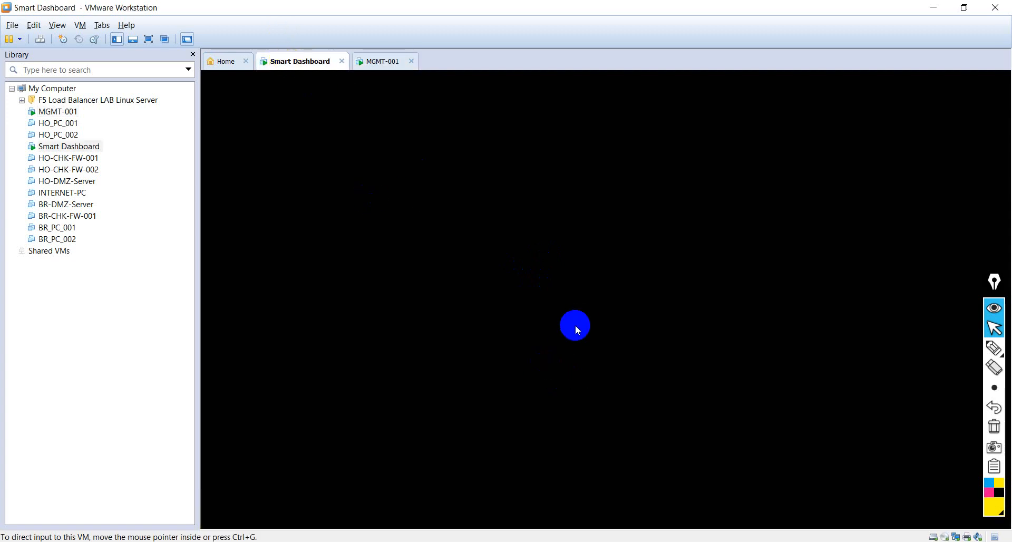
click(528, 267)
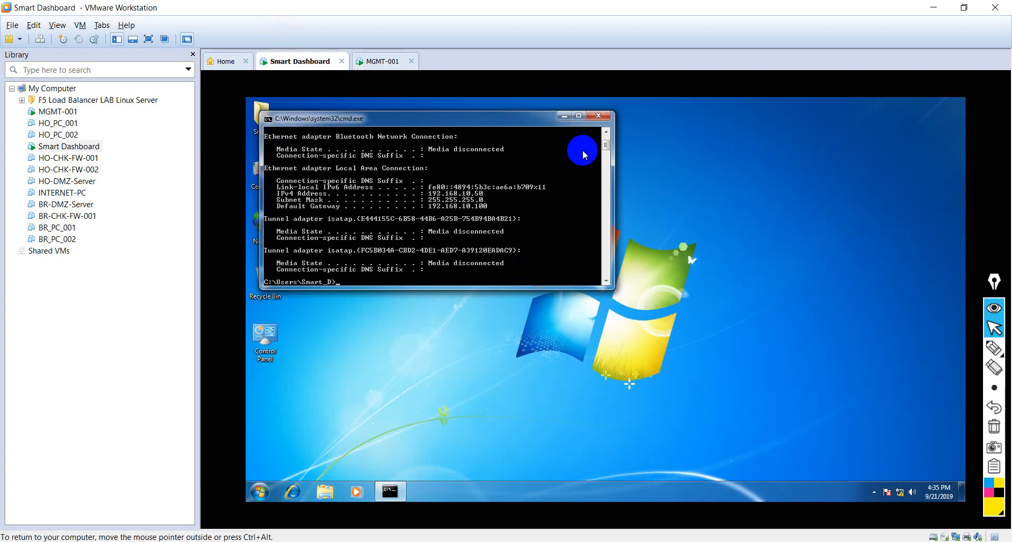
click(568, 119)
right_click(501, 230)
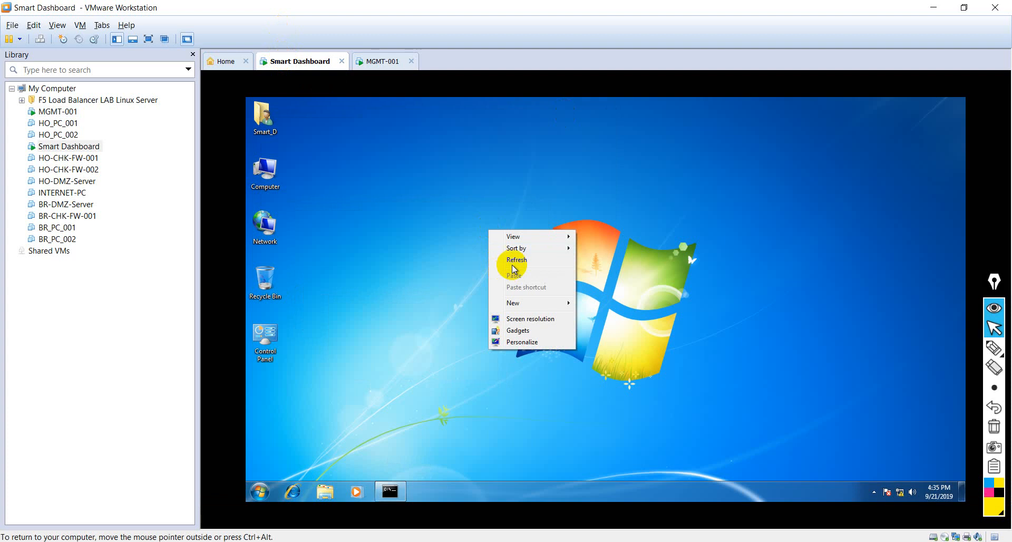
click(512, 262)
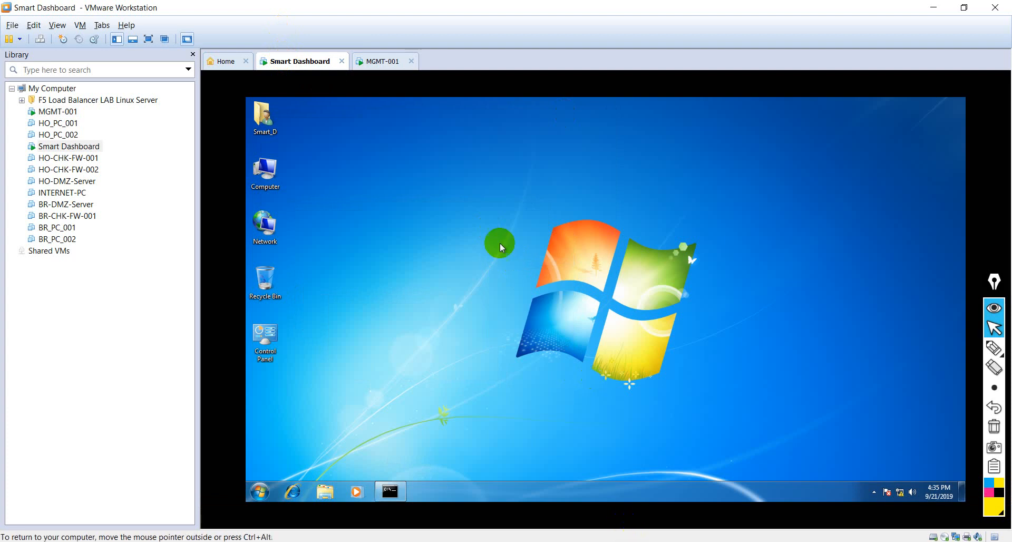
click(383, 61)
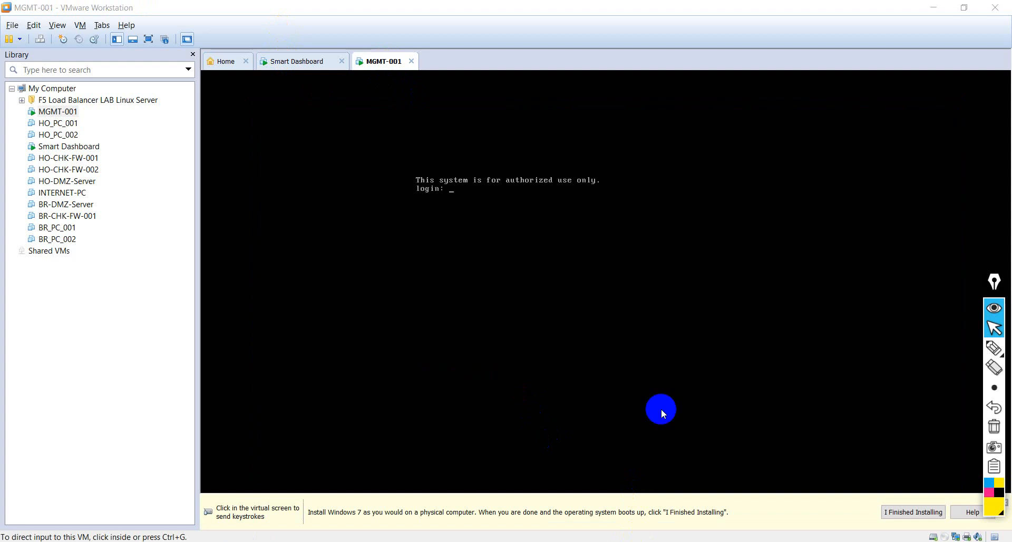
Step: Ping 192.168.10.10 from the command prompt on Smart Dashboard to test the connection to MGMT-001
click(296, 64)
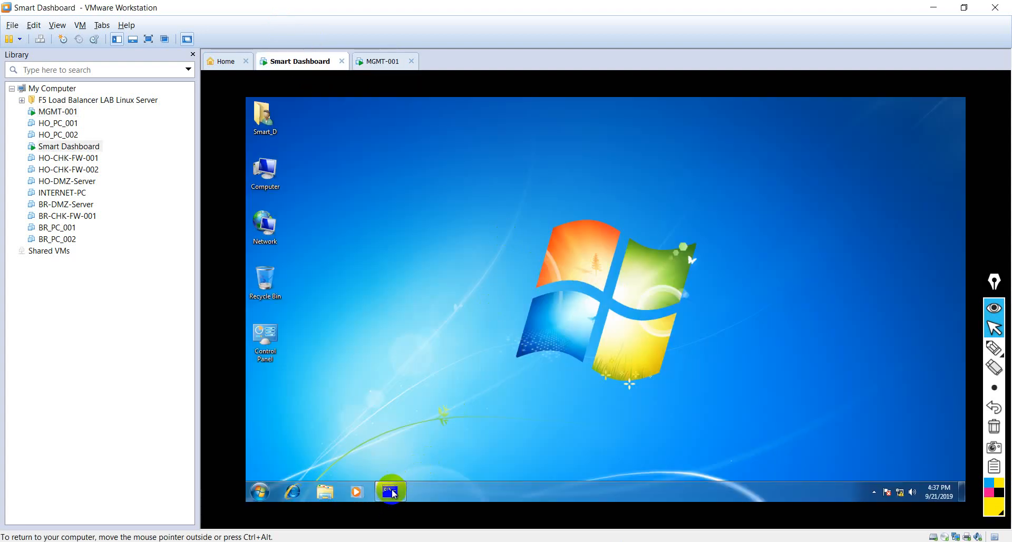
click(391, 490)
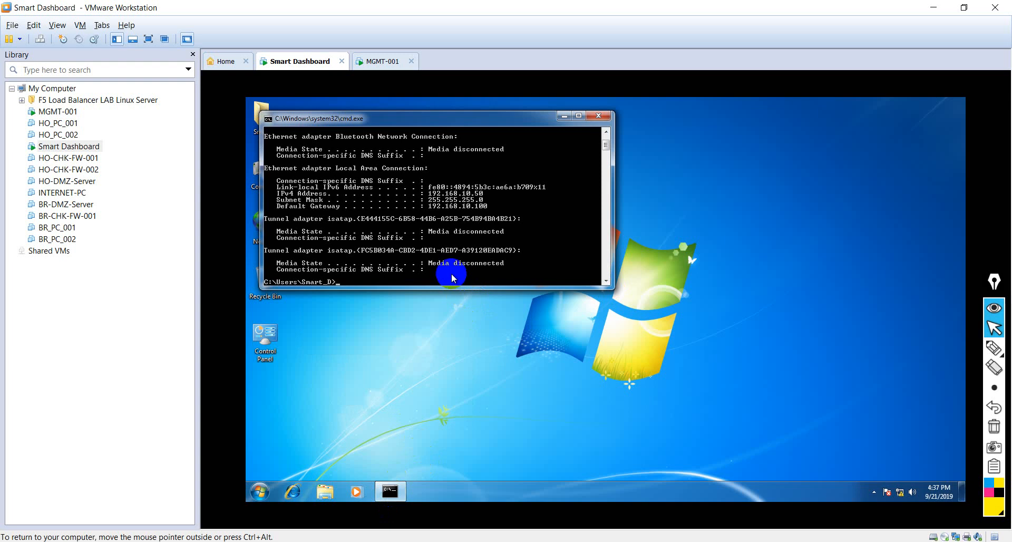
key(Return)
key(Return)
key(Return)
key(Return)
key(Return)
key(Return)
text(ping)
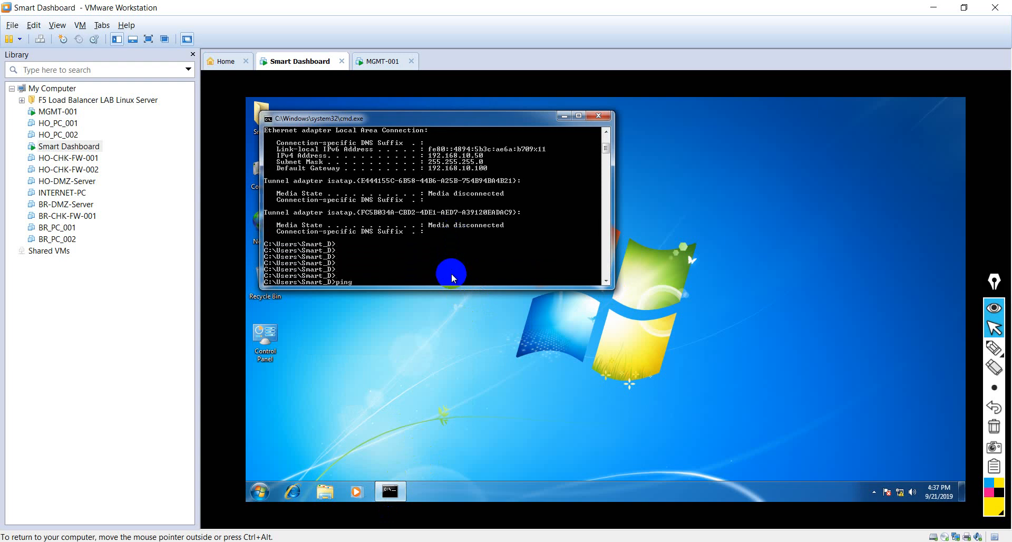
text( 192.168.10.10)
key(Return)
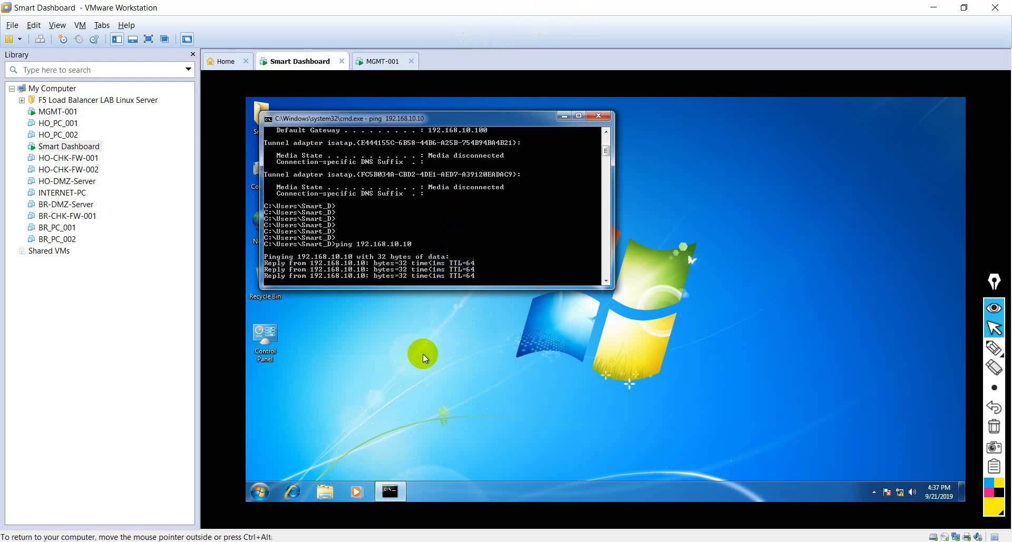
click(288, 492)
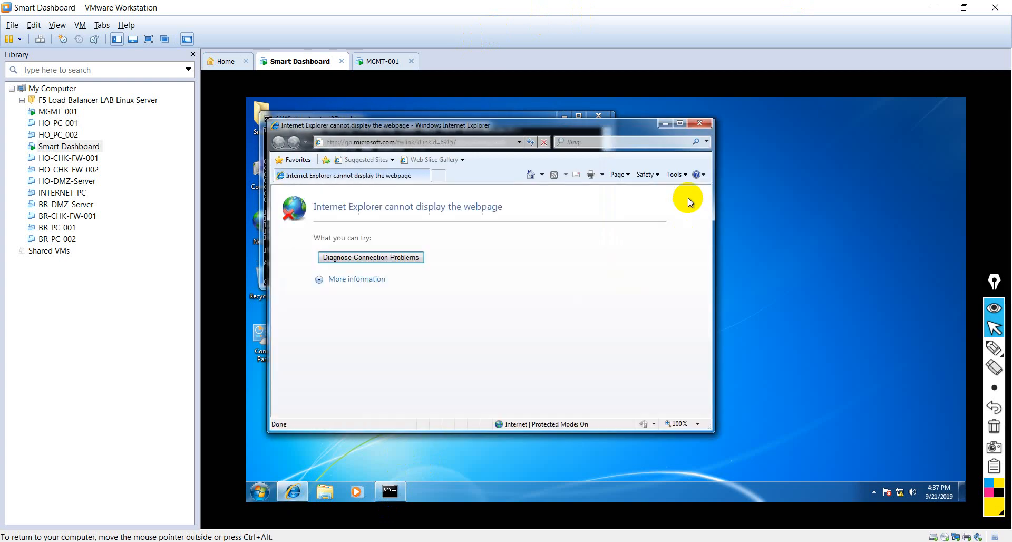
click(602, 402)
drag(585, 126, 676, 130)
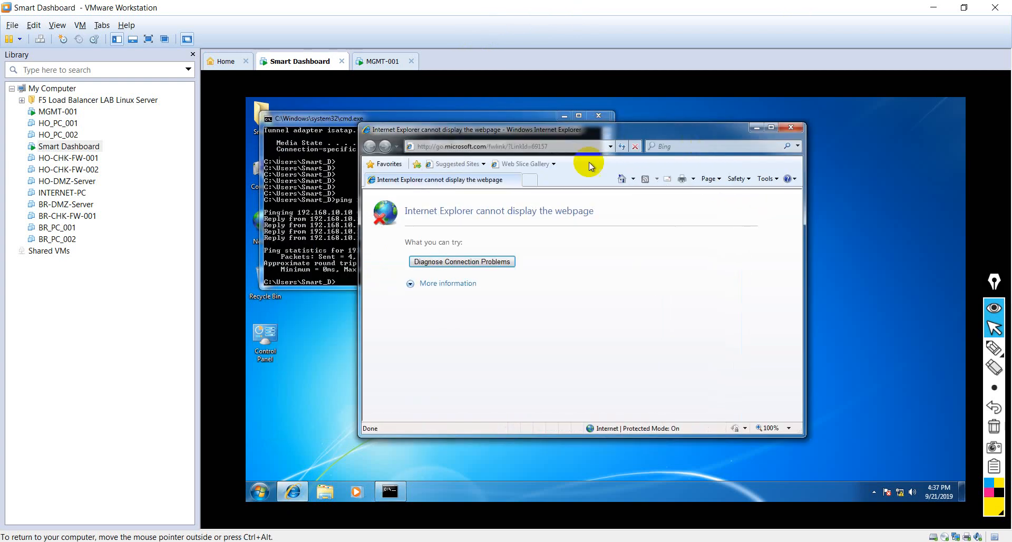
click(560, 147)
text(h)
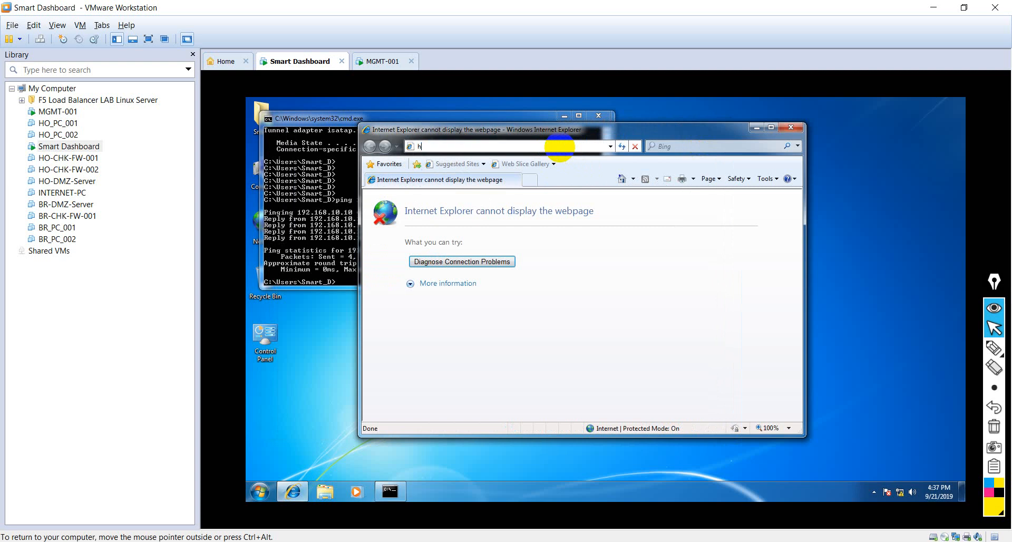
text(ttp)
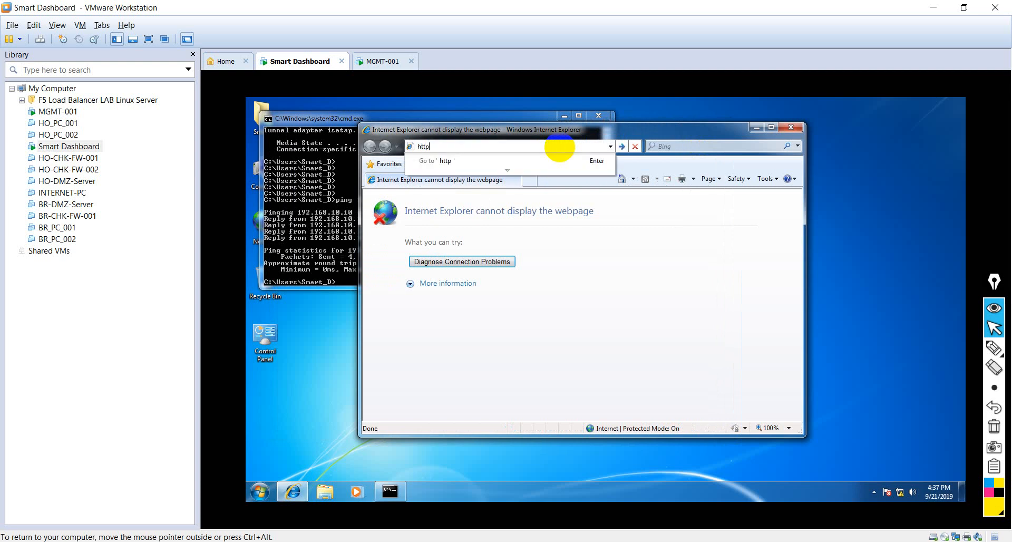
text(s://19)
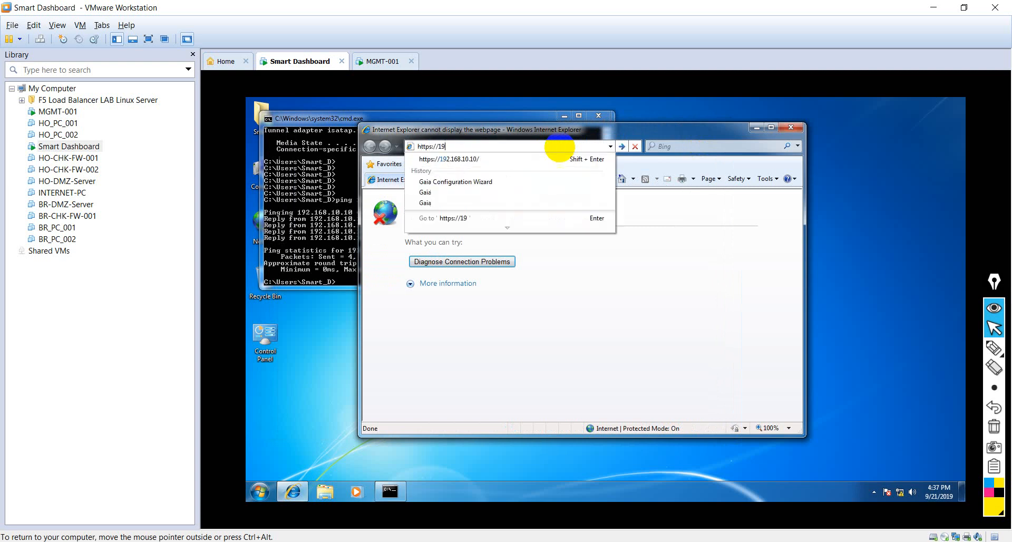
text(2.168.10.10)
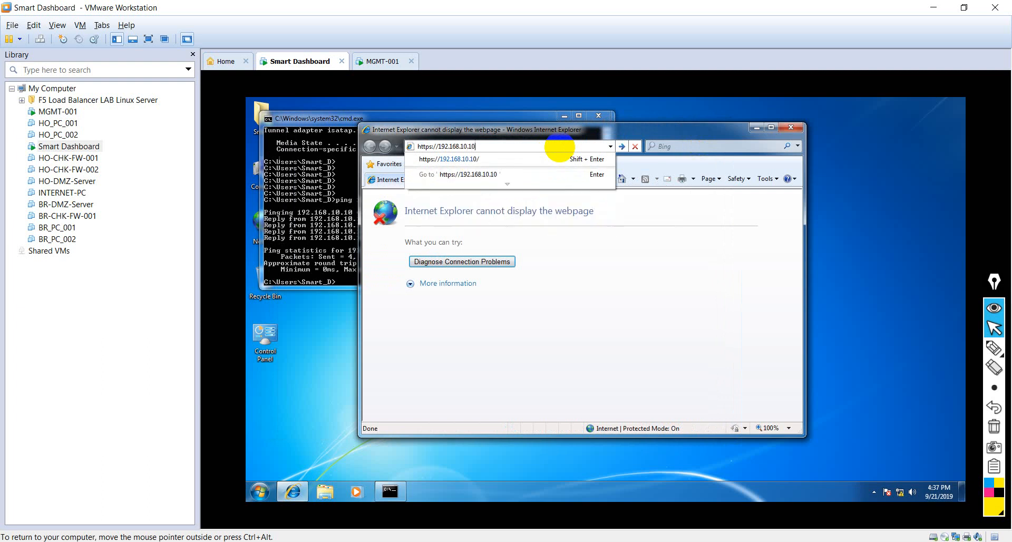
key(Return)
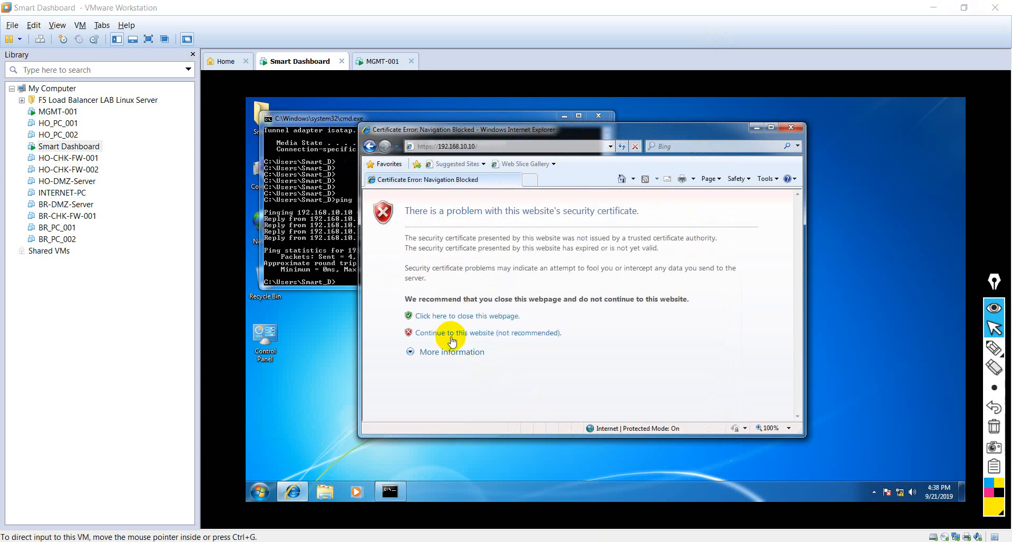
click(447, 334)
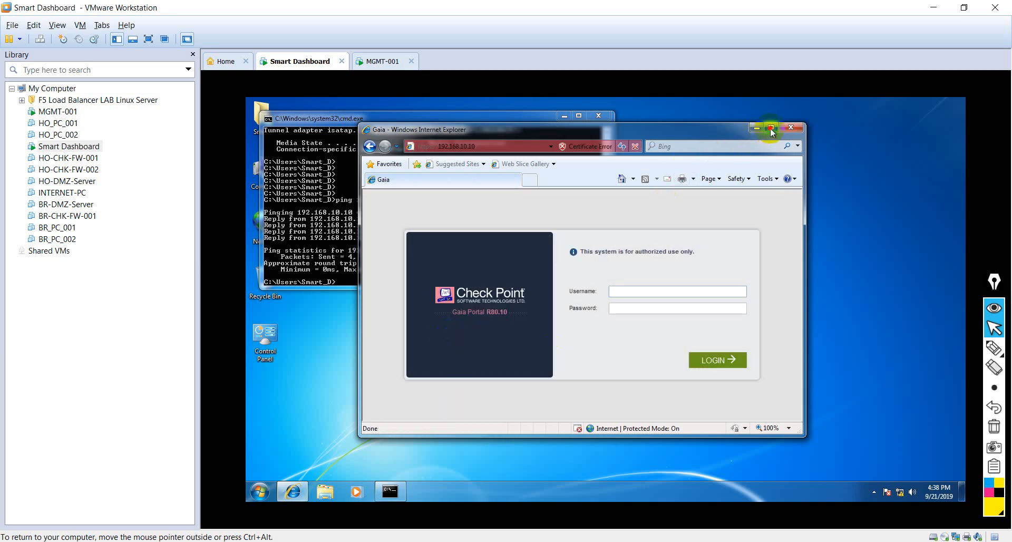
click(770, 128)
Step: Try to log in to the Gaia Portal as admin with the account password
click(647, 301)
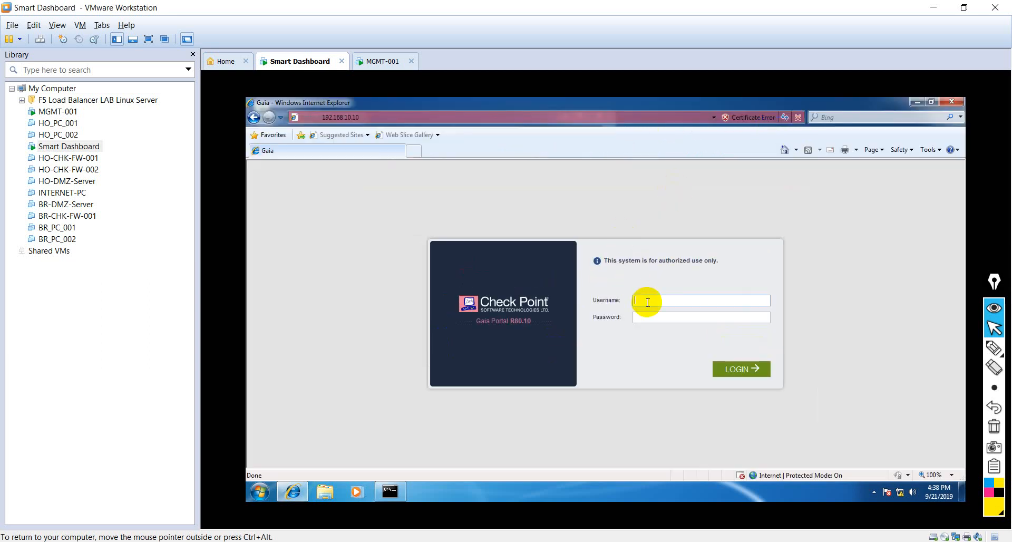
text(admin)
key(Tab)
text(admin123)
click(735, 371)
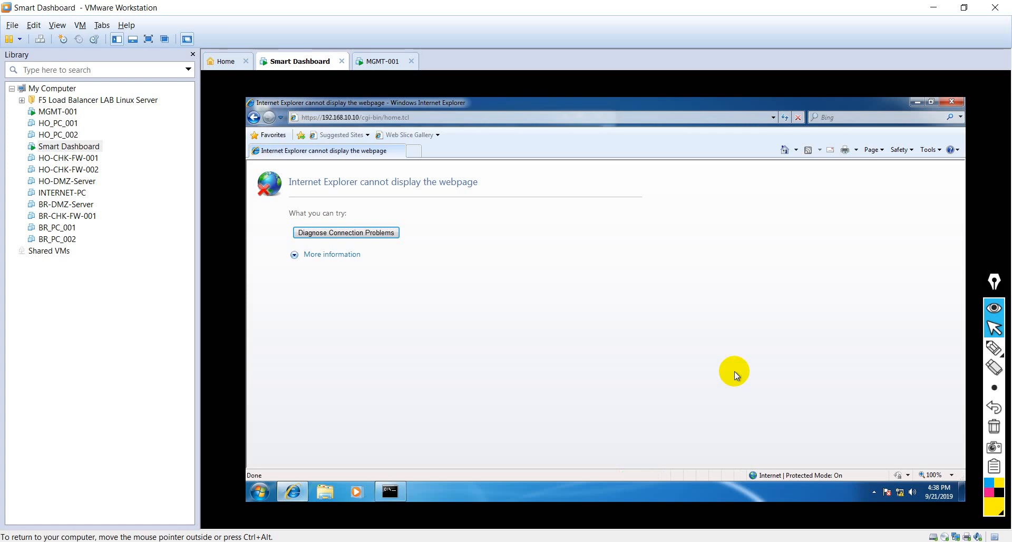
Step: Reload the Gaia Portal page and retry the admin login with the account password
click(784, 118)
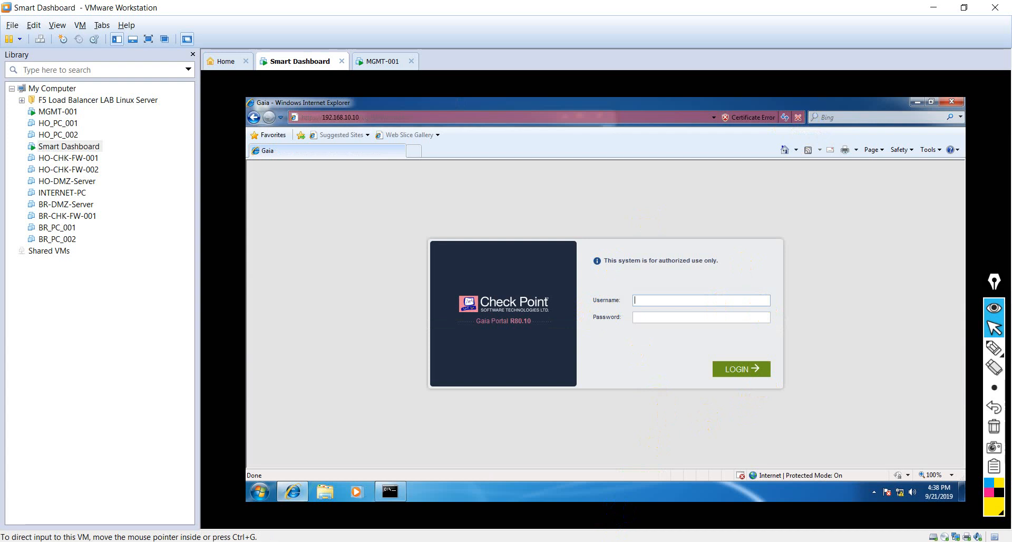
click(648, 300)
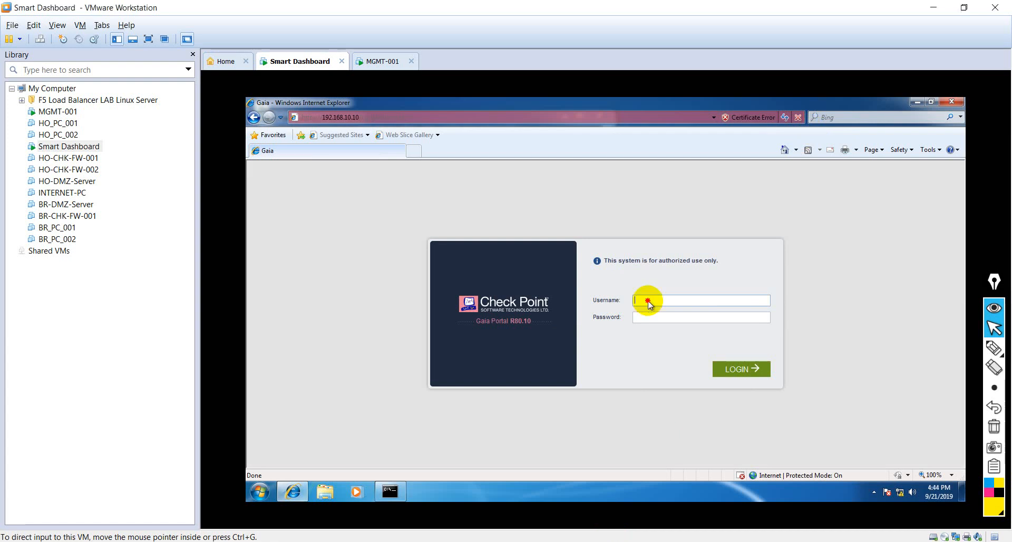
text(admin)
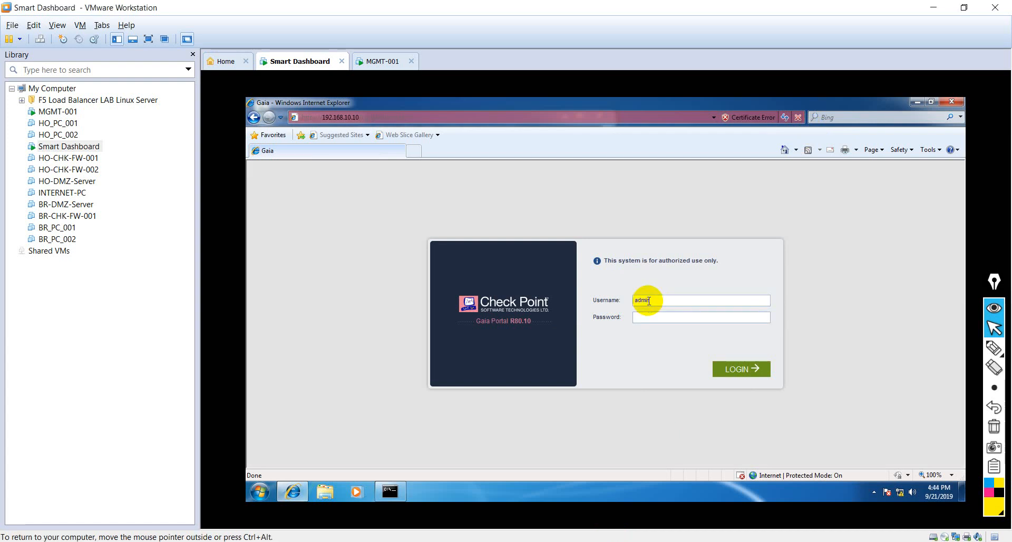
key(Tab)
text(*********)
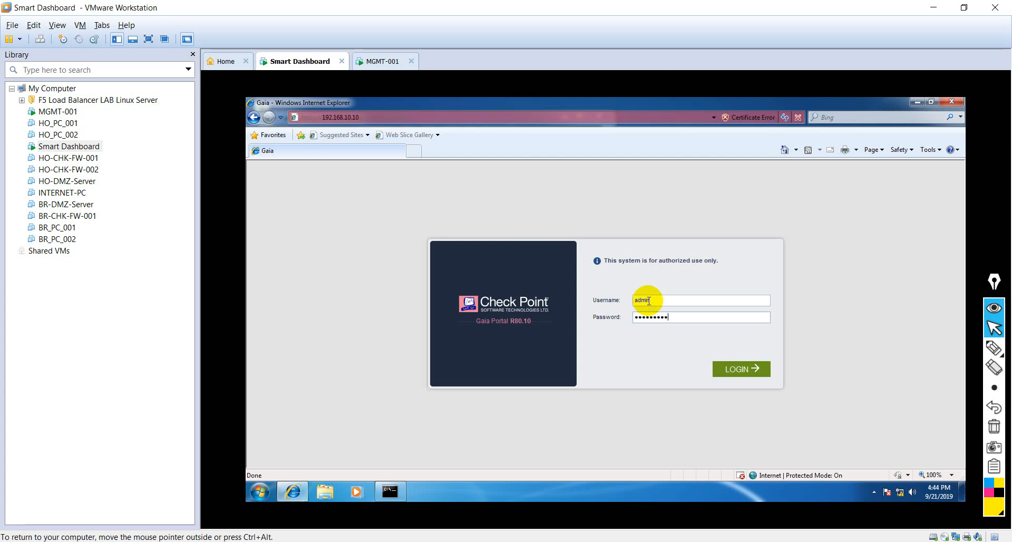
click(738, 371)
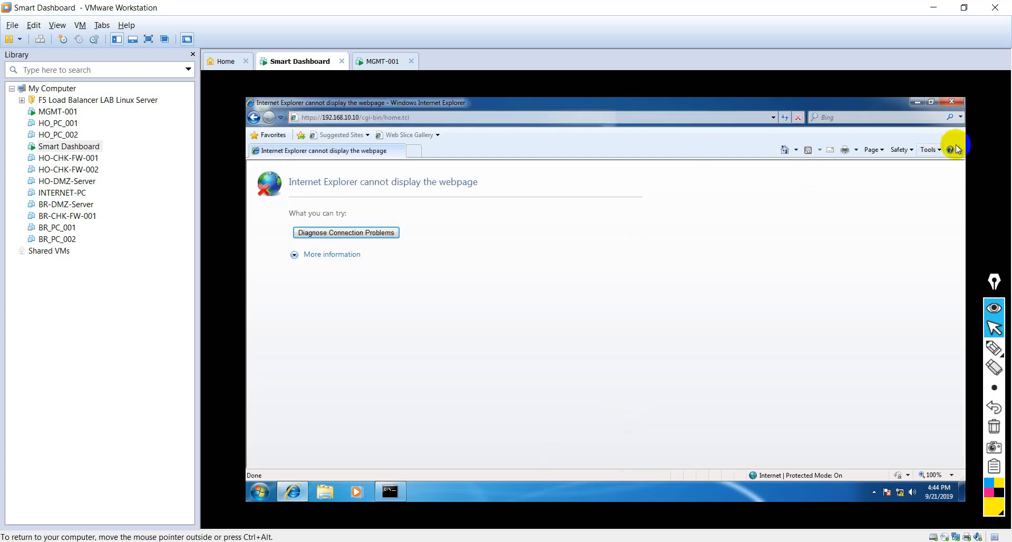
Step: Open Internet Explorer's Internet Options and enable deleting the browsing history on exit
click(936, 151)
click(900, 334)
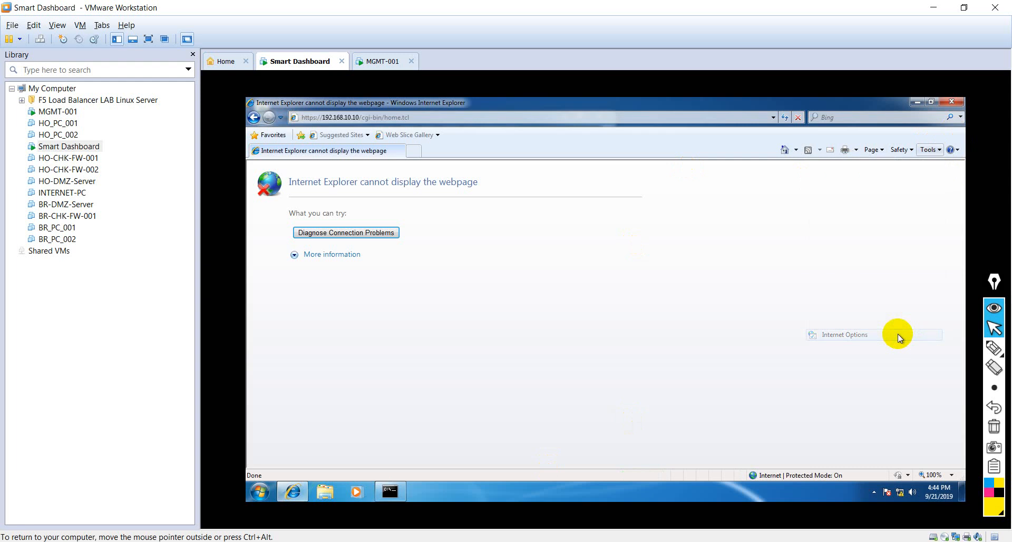
click(295, 236)
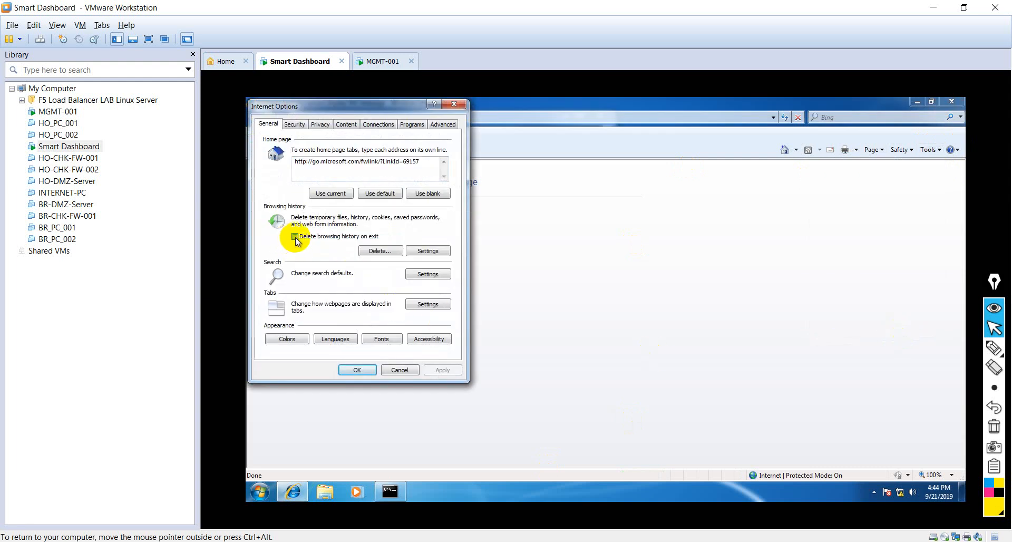
Step: Delete the browsing history including form data, passwords and InPrivate Filtering data, and apply the Internet Options
click(387, 251)
click(268, 304)
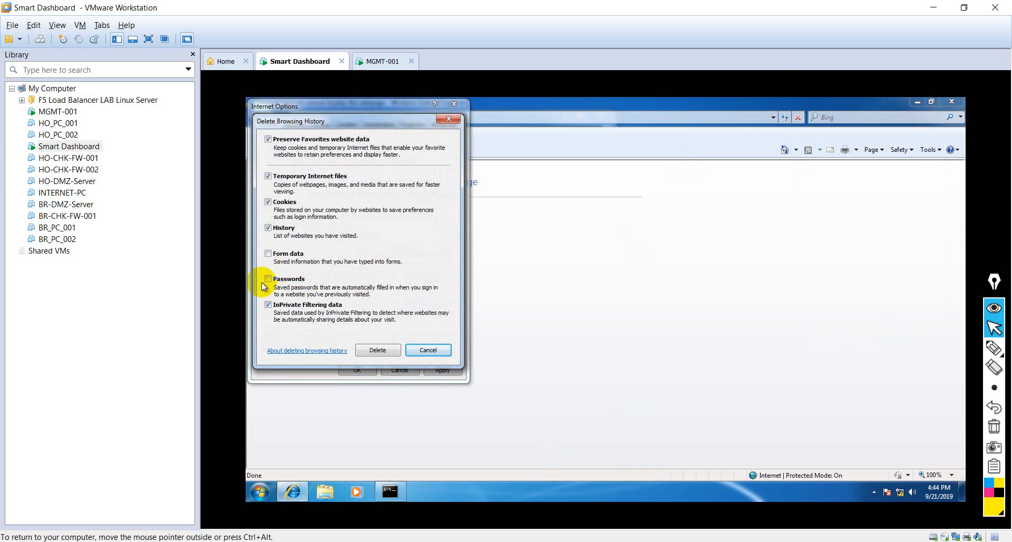
click(268, 278)
click(268, 253)
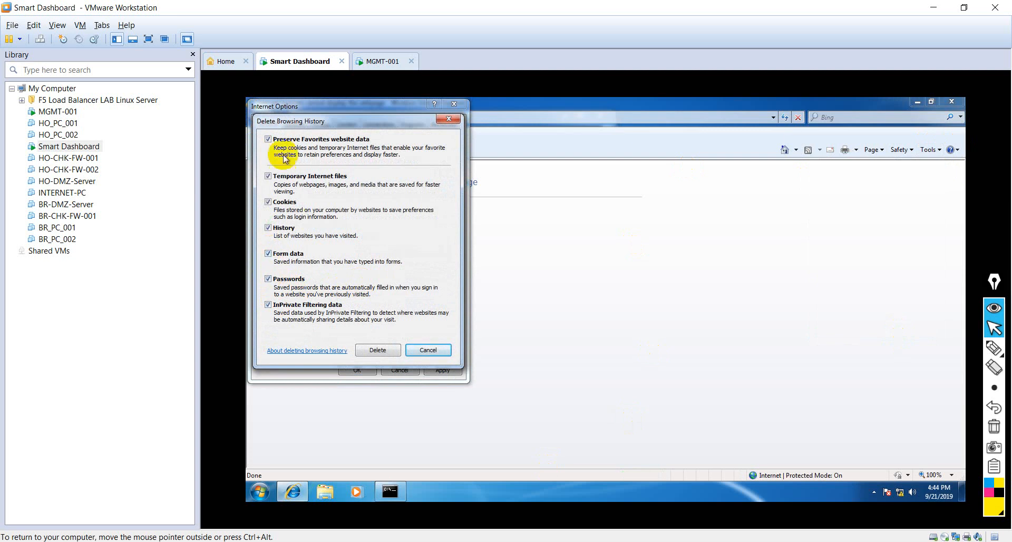
click(374, 349)
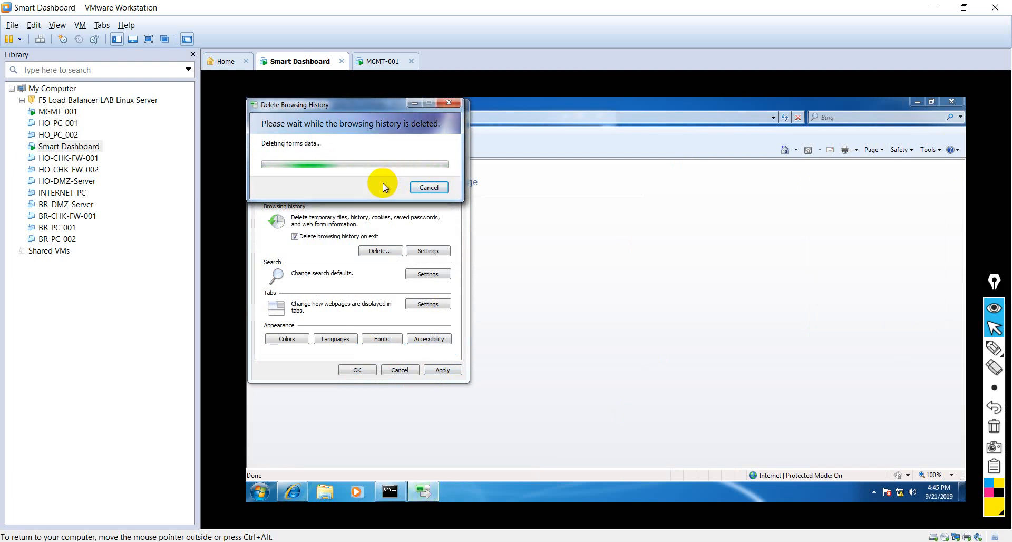
click(443, 370)
click(357, 372)
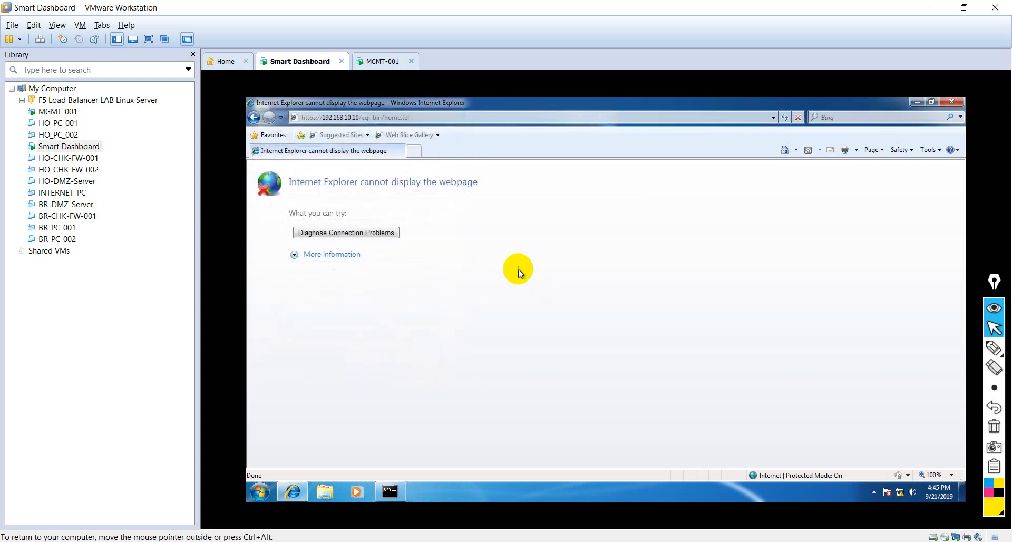
Step: Refresh the Gaia Portal after clearing the history and log in as admin with the account password
click(785, 117)
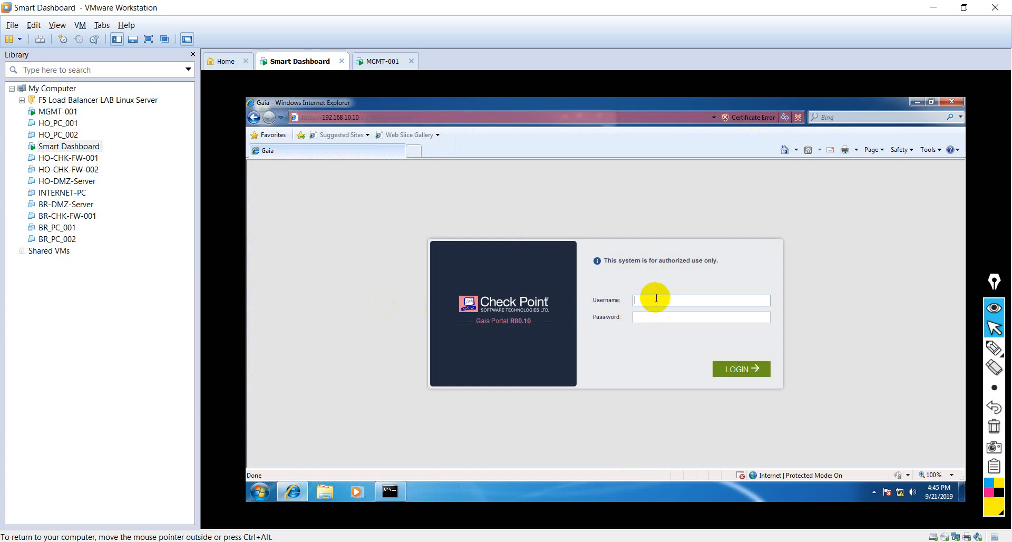
text(admin•••••)
click(740, 370)
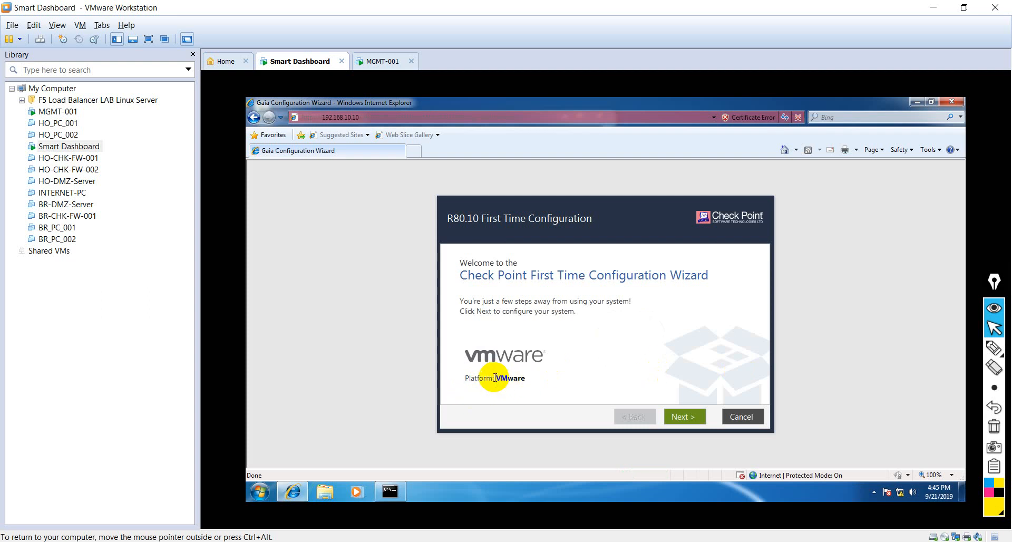
Step: Start the First Time Configuration Wizard for the VMware platform and accept the option to continue with R80.10 configuration
drag(494, 379, 520, 383)
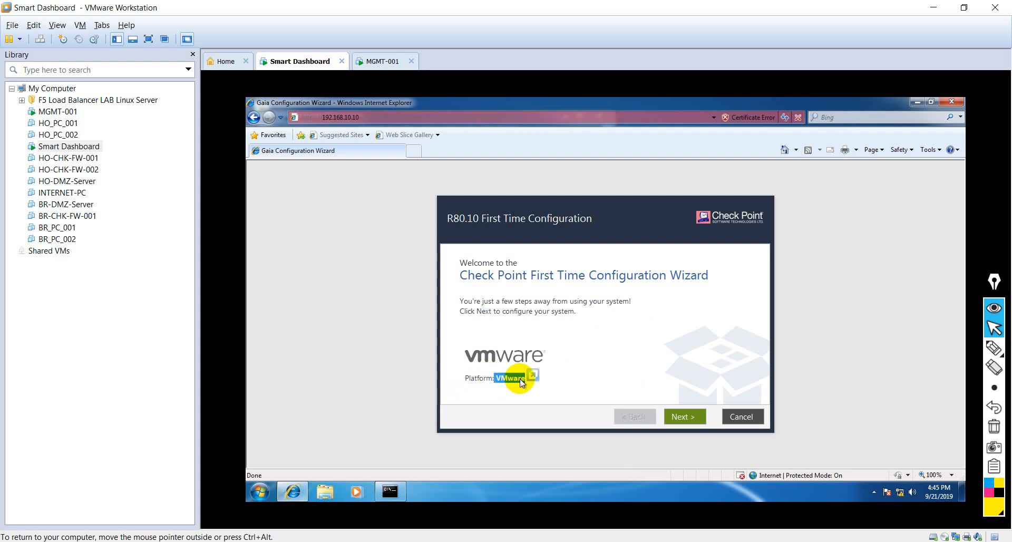
click(545, 353)
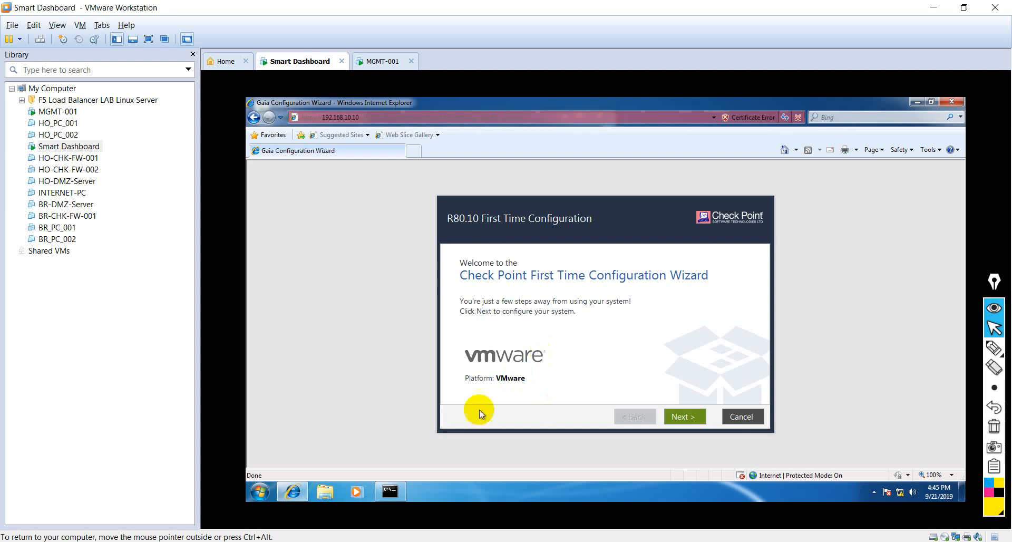
drag(495, 379, 526, 380)
click(492, 333)
click(688, 423)
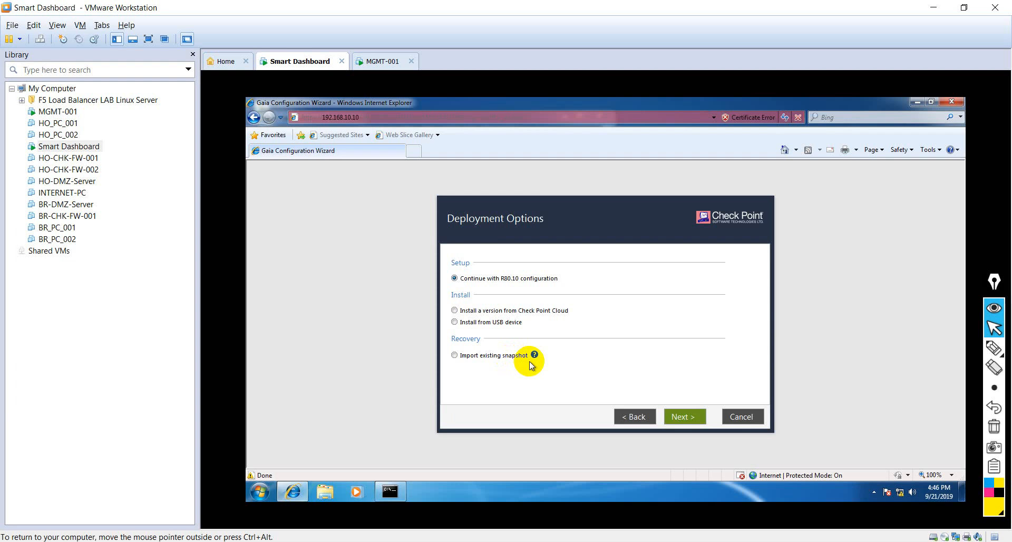
mouse_move(506, 359)
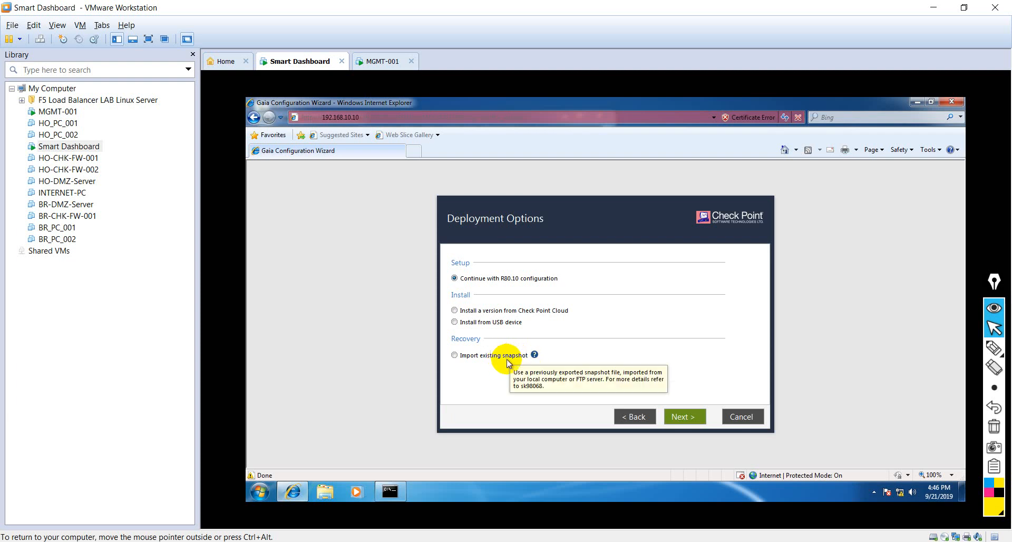
click(685, 417)
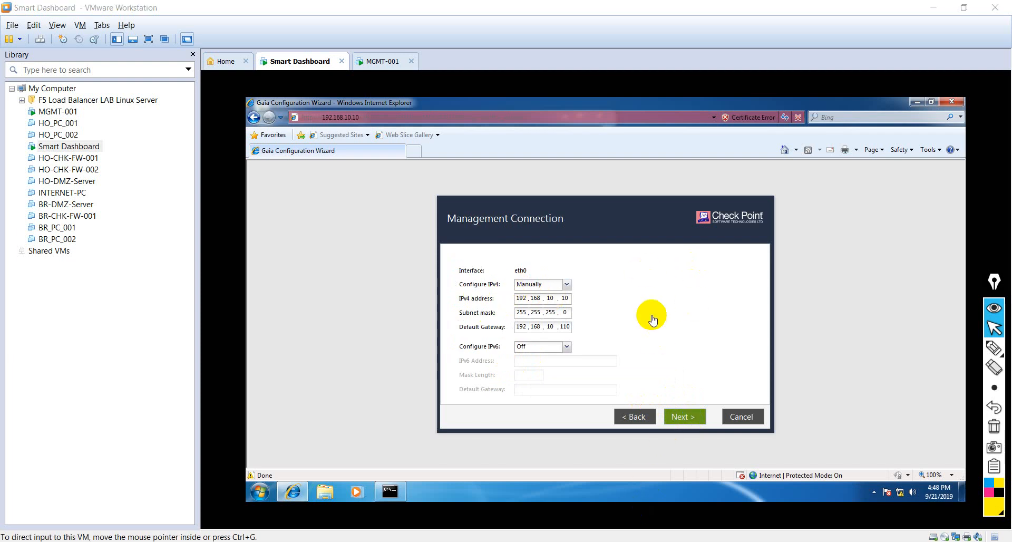
Step: Check Smart Dashboard's gateway in the command prompt, set eth0's default gateway to 192.168.10.100, and accept the management connection
click(622, 318)
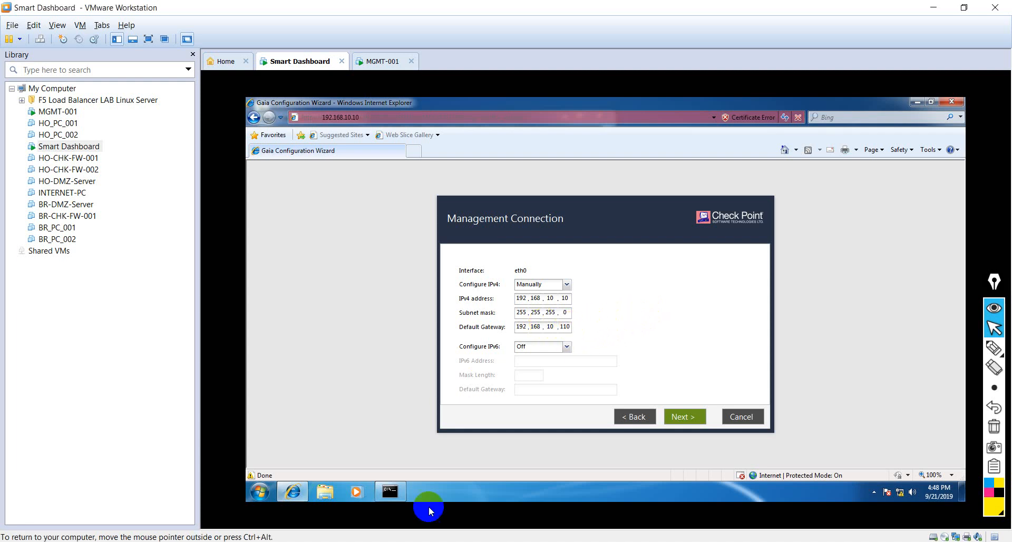
click(400, 494)
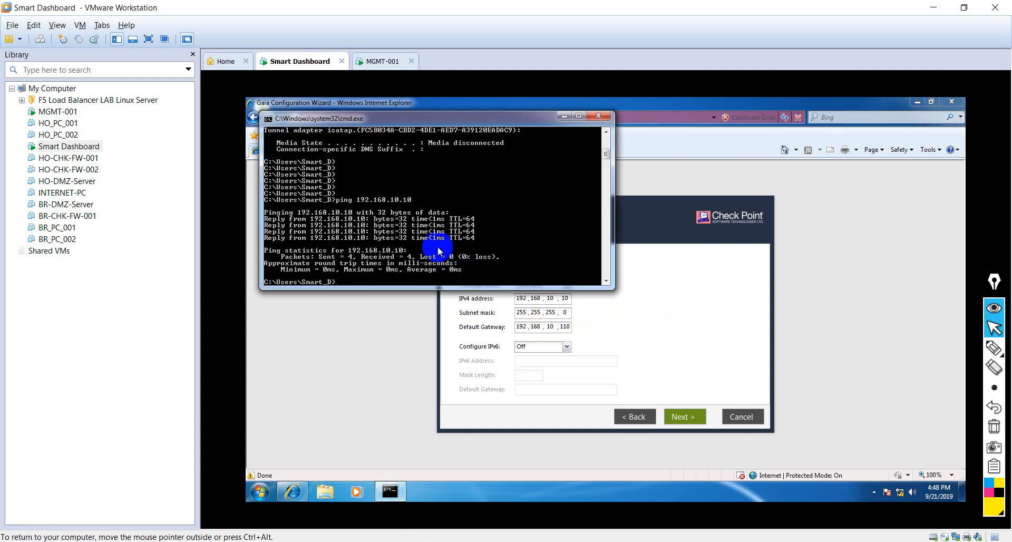
scroll(418, 236, up, 7)
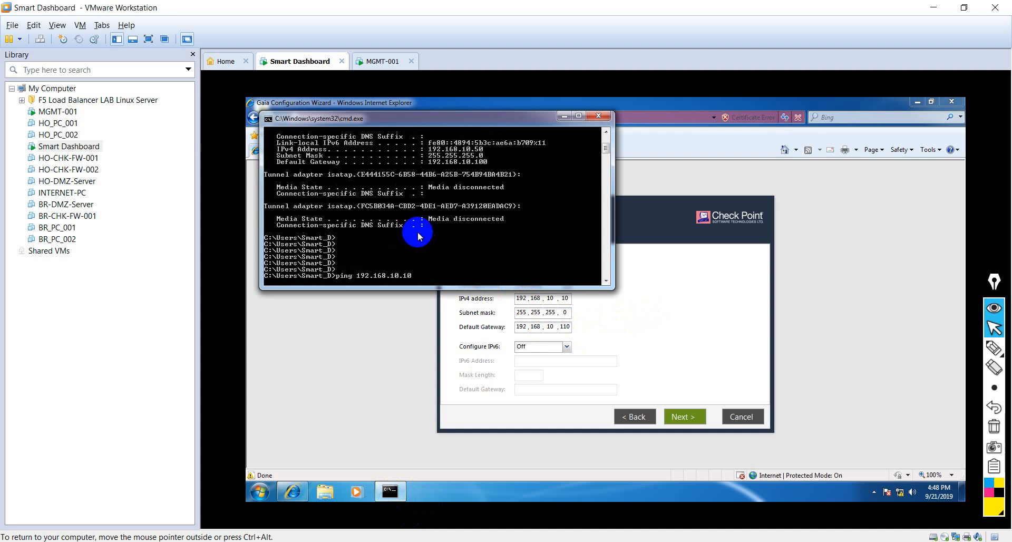
click(564, 326)
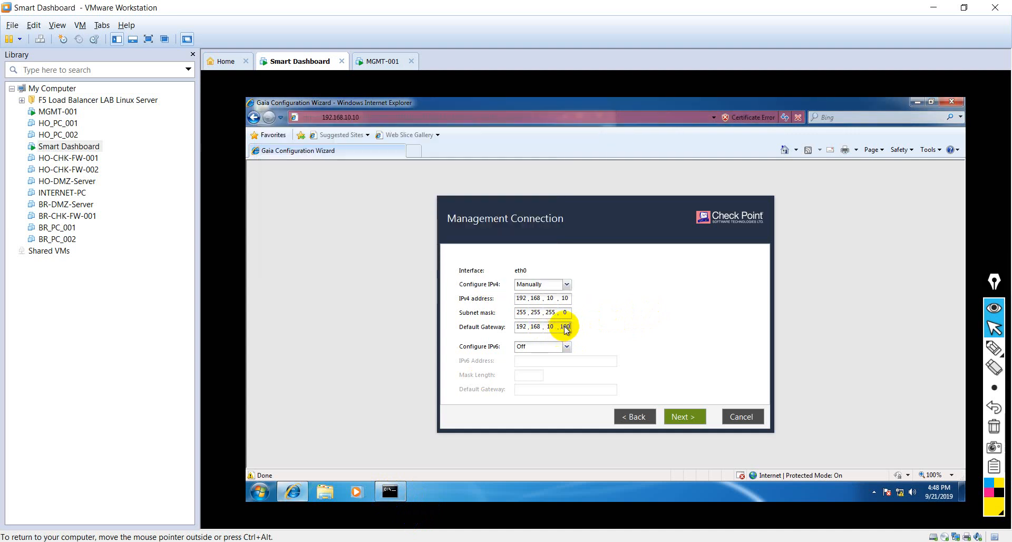
click(684, 416)
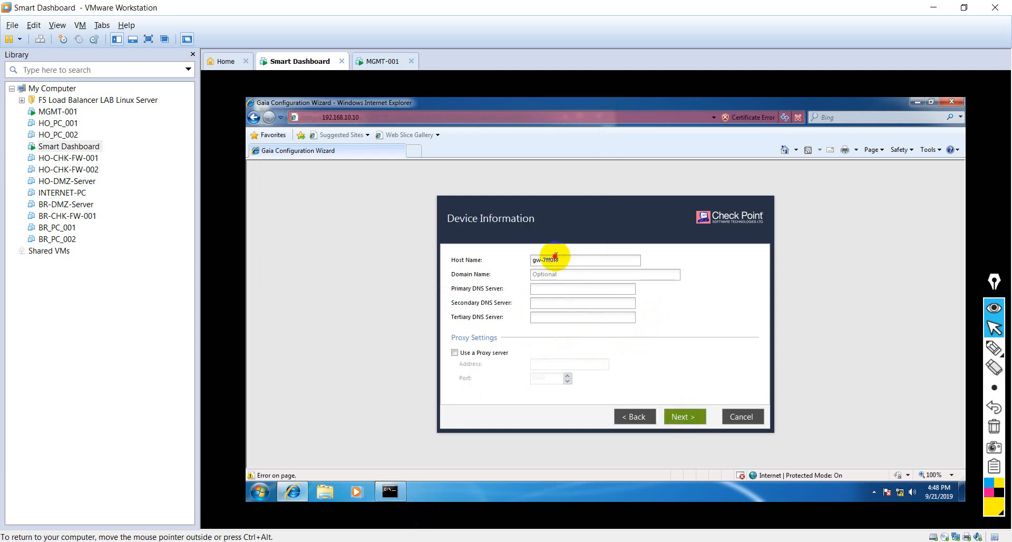
Step: Set the device's host name to MGMT-001 and continue to the date and time settings
click(555, 257)
text(MGMT)
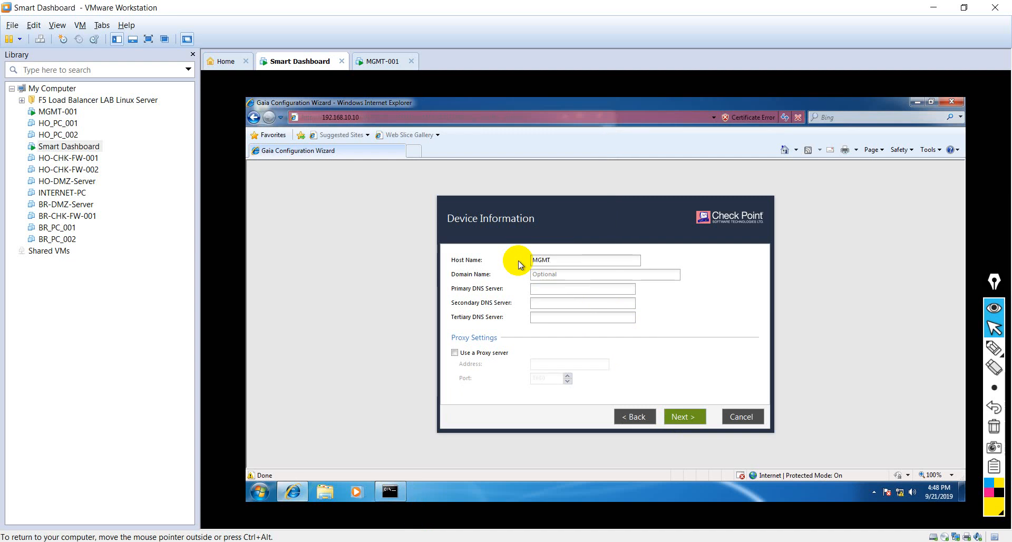
text(-001)
click(684, 417)
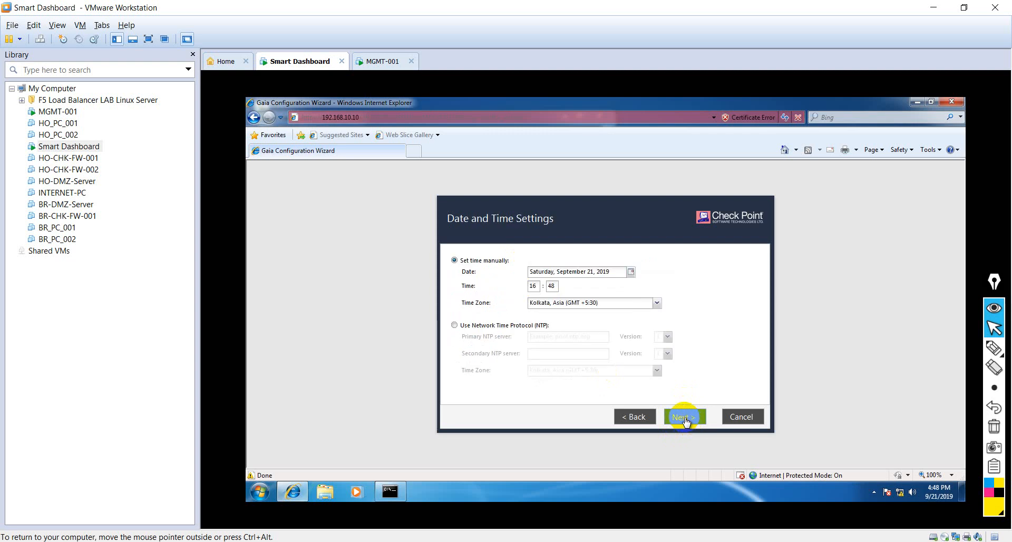
Step: Accept the manual date and time settings and the Security Gateway and/or Security Management installation type
click(685, 418)
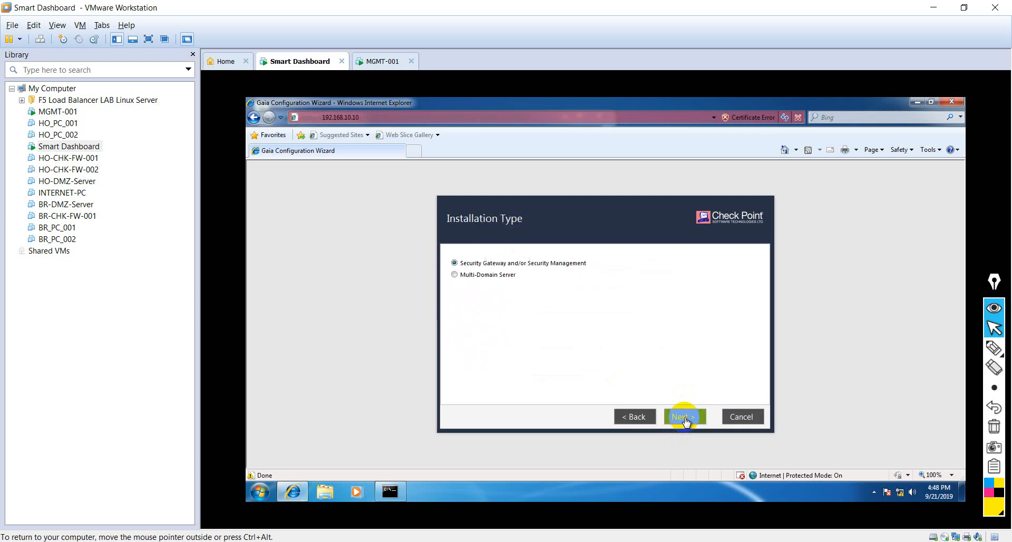
click(684, 417)
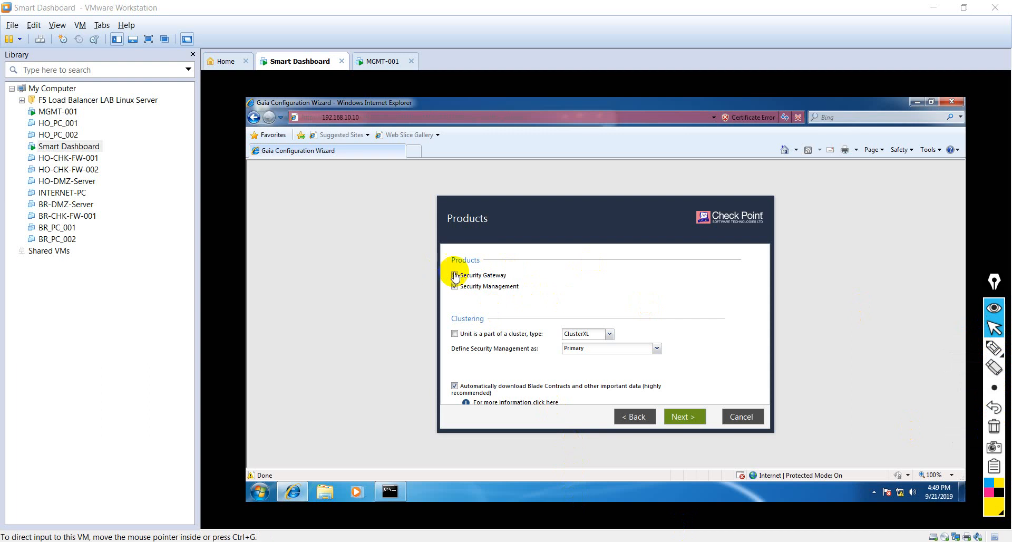
Step: Mark the Security Gateway and Security Management products with the annotation pen and clear the marks
click(994, 348)
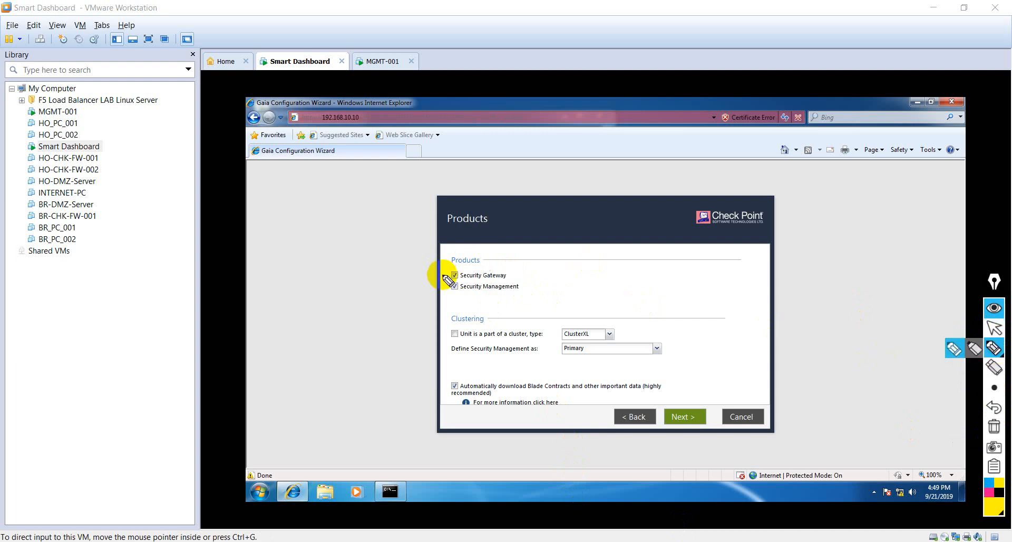
drag(515, 270, 576, 264)
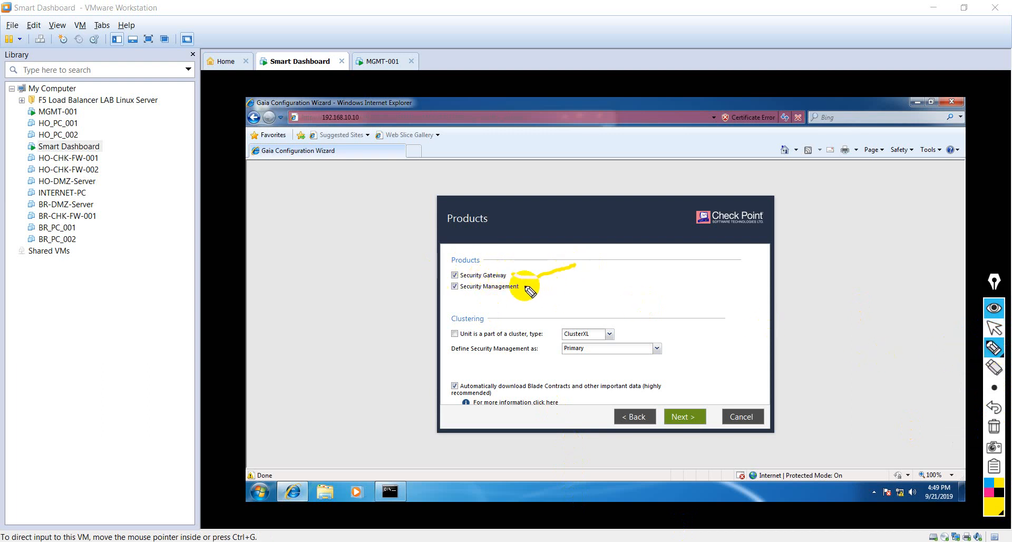
mouse_move(524, 287)
mouse_down()
mouse_move(538, 296)
mouse_move(640, 273)
mouse_up()
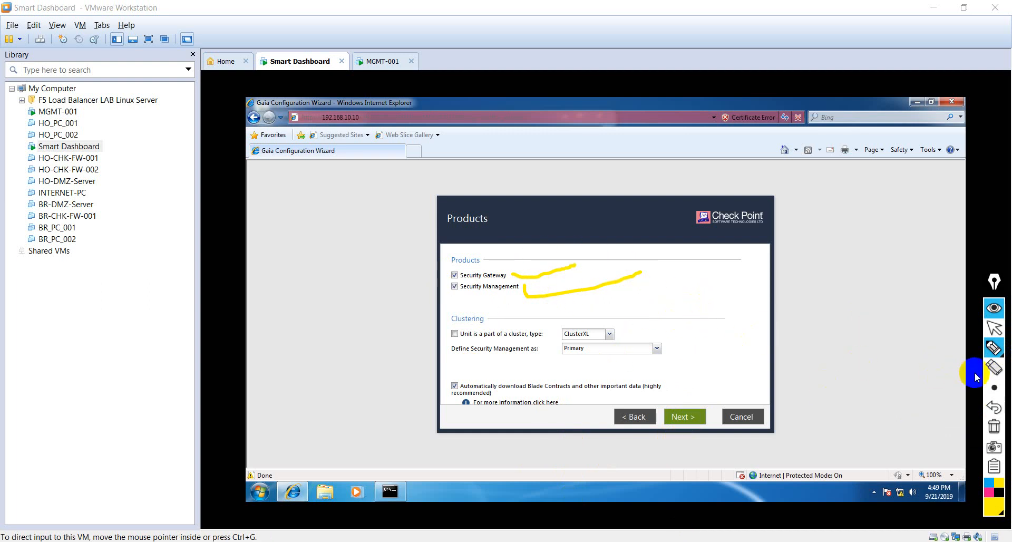
click(993, 429)
mouse_move(997, 352)
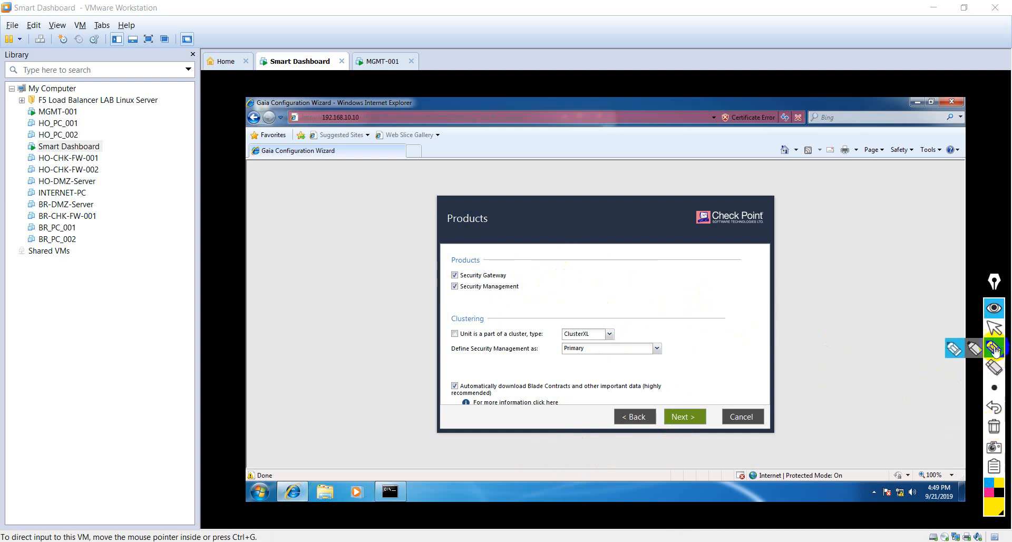
click(994, 328)
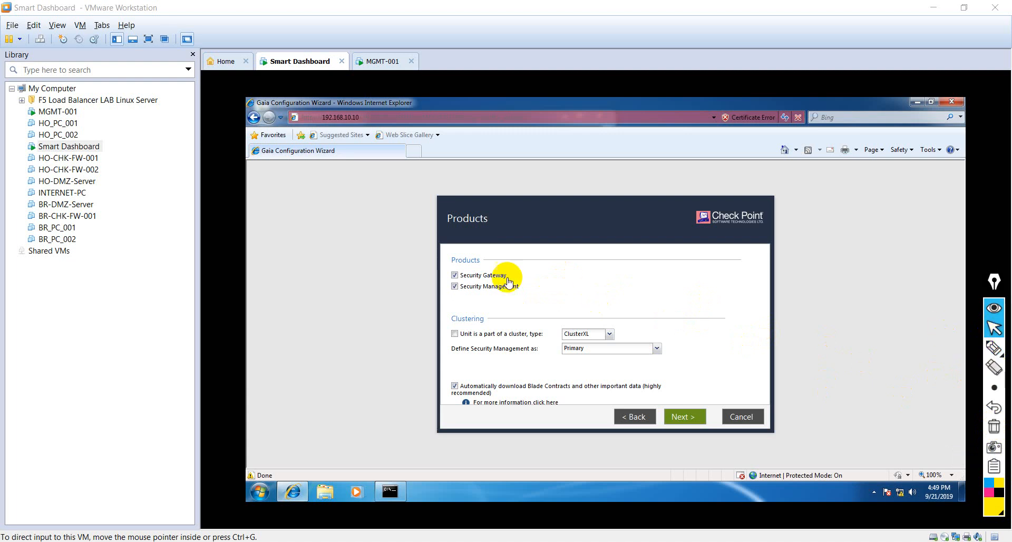
Step: Deselect the Security Gateway product, keep Security Management defined as Primary, and continue to the administrator settings
click(454, 275)
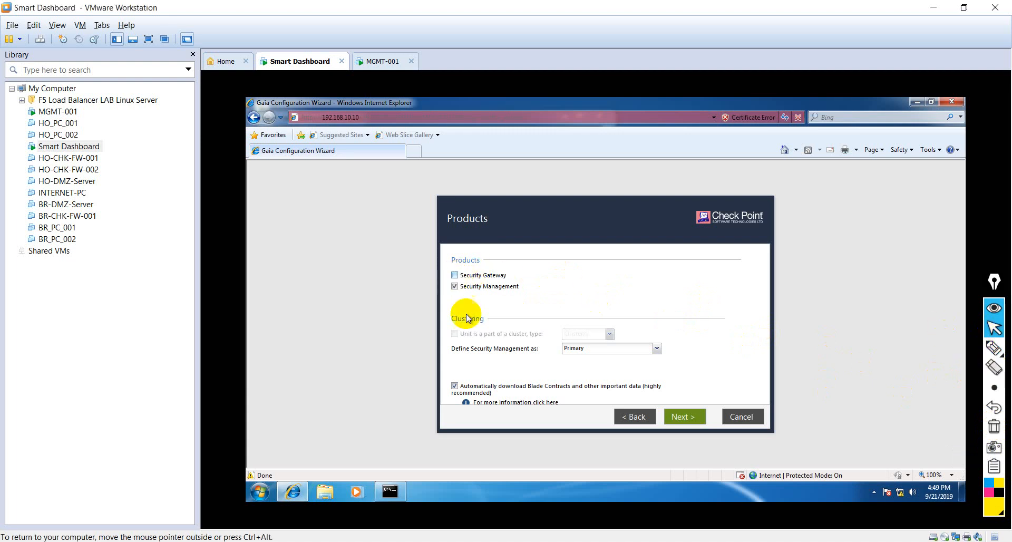
click(682, 418)
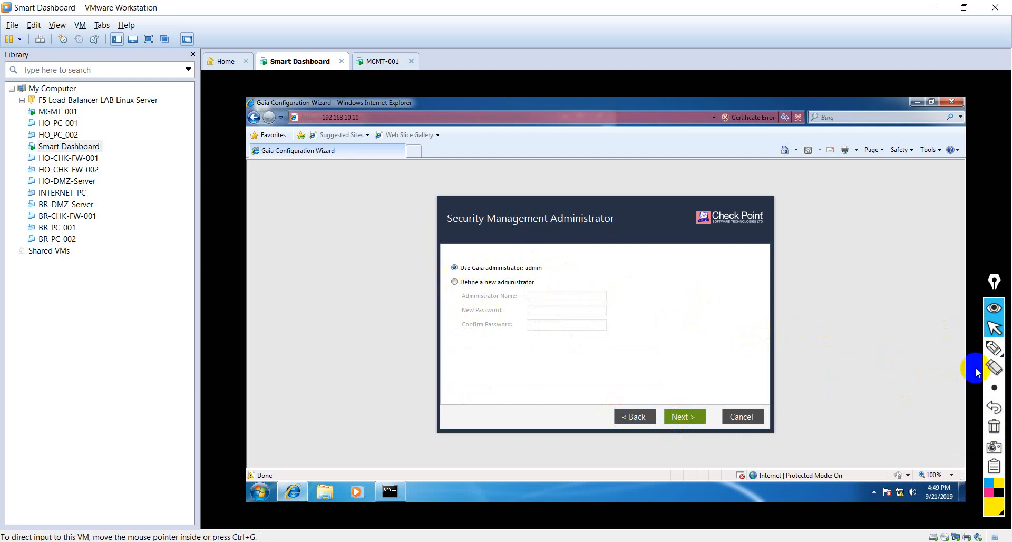
Step: Mark the Gaia administrator and new administrator options with the annotation pen and clear the marks
click(994, 348)
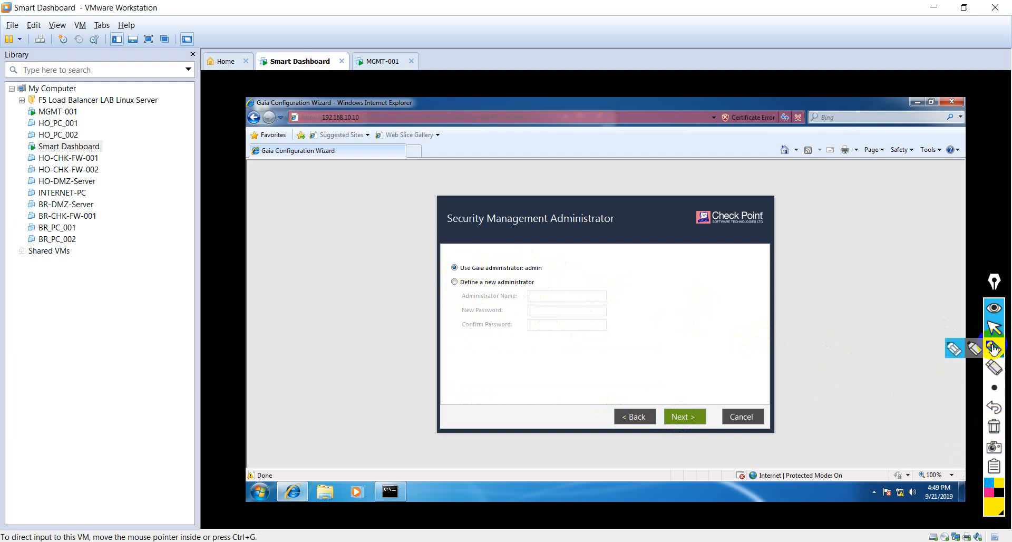
drag(547, 265, 606, 252)
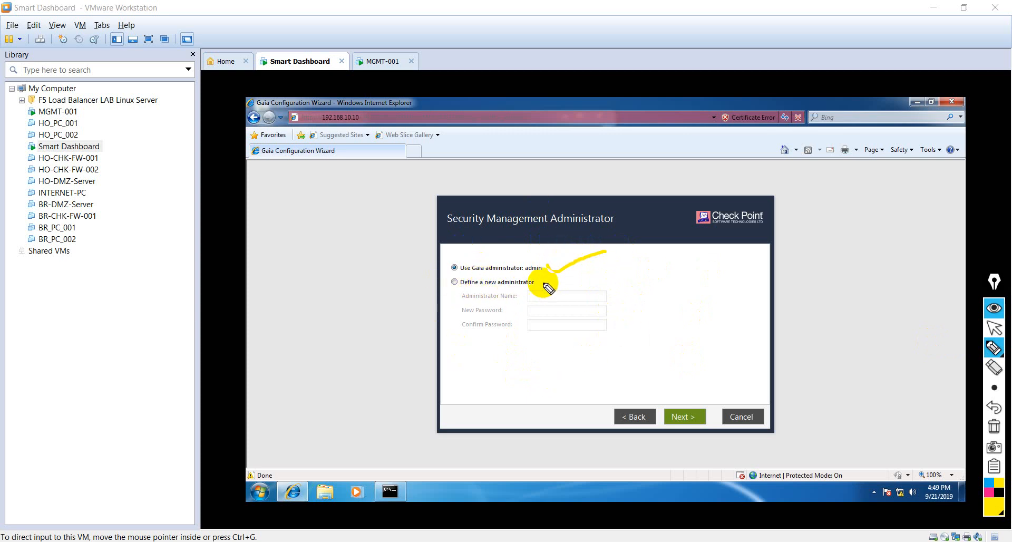
drag(540, 283, 608, 273)
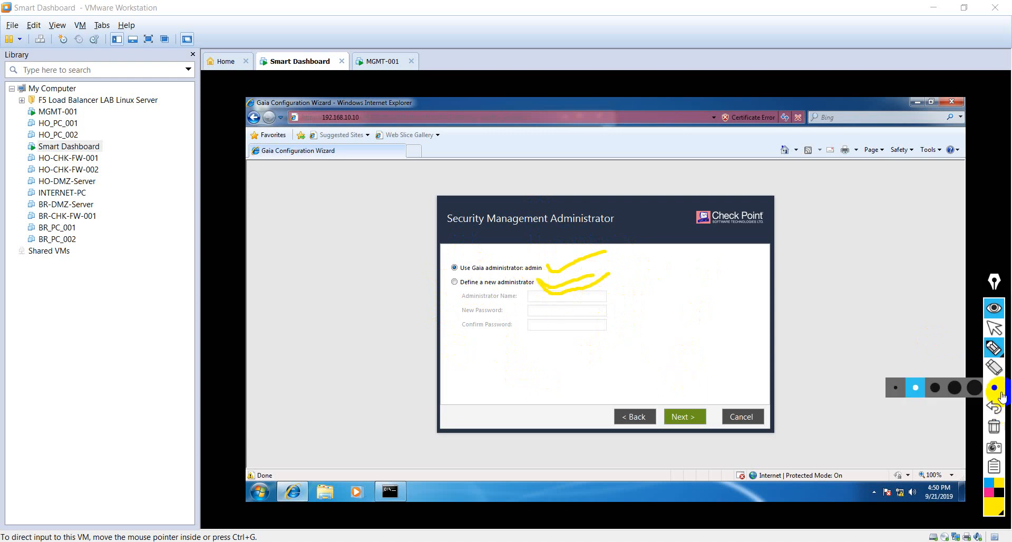
click(994, 426)
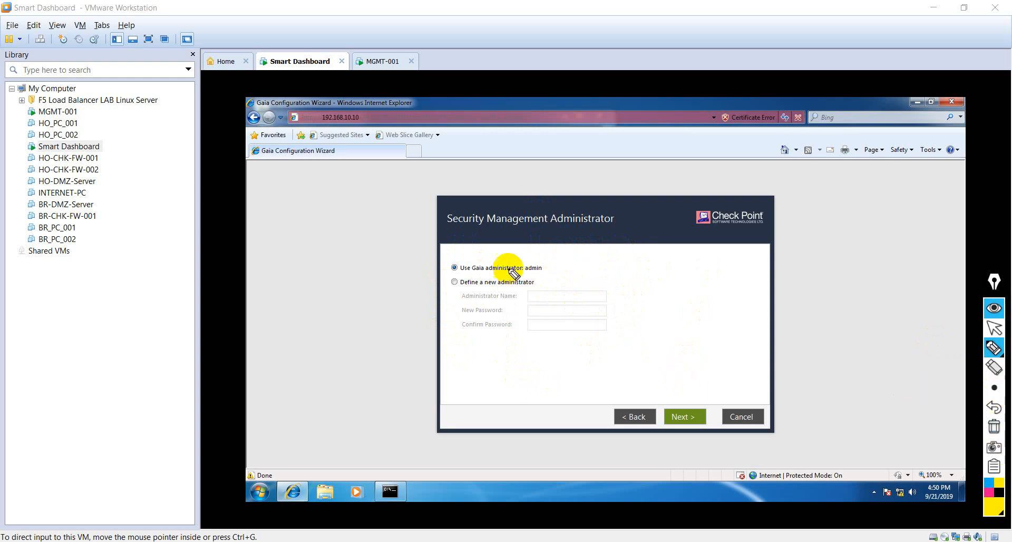
mouse_move(542, 272)
mouse_down()
mouse_move(558, 255)
mouse_move(440, 249)
mouse_move(436, 258)
mouse_move(456, 271)
mouse_move(549, 274)
mouse_up()
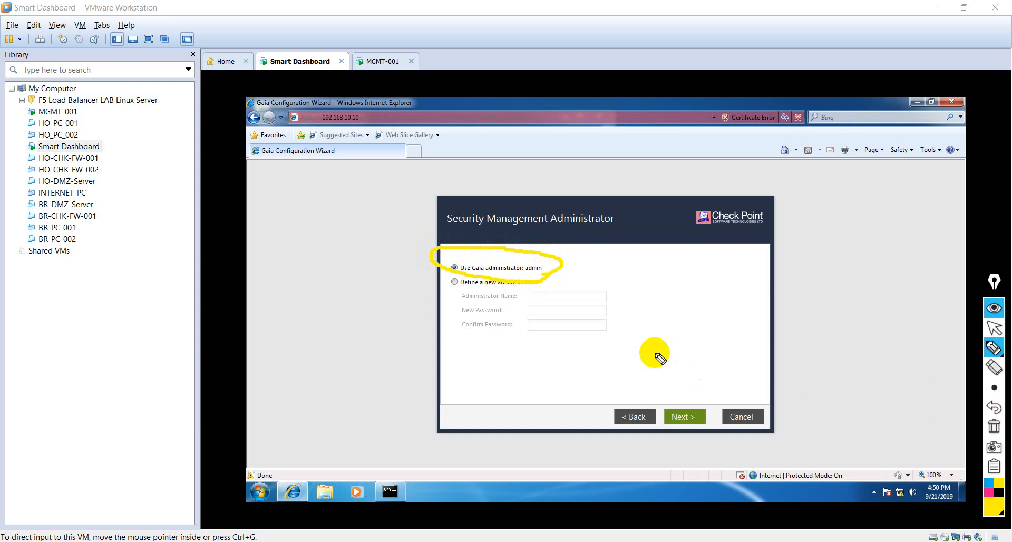
click(994, 429)
click(993, 331)
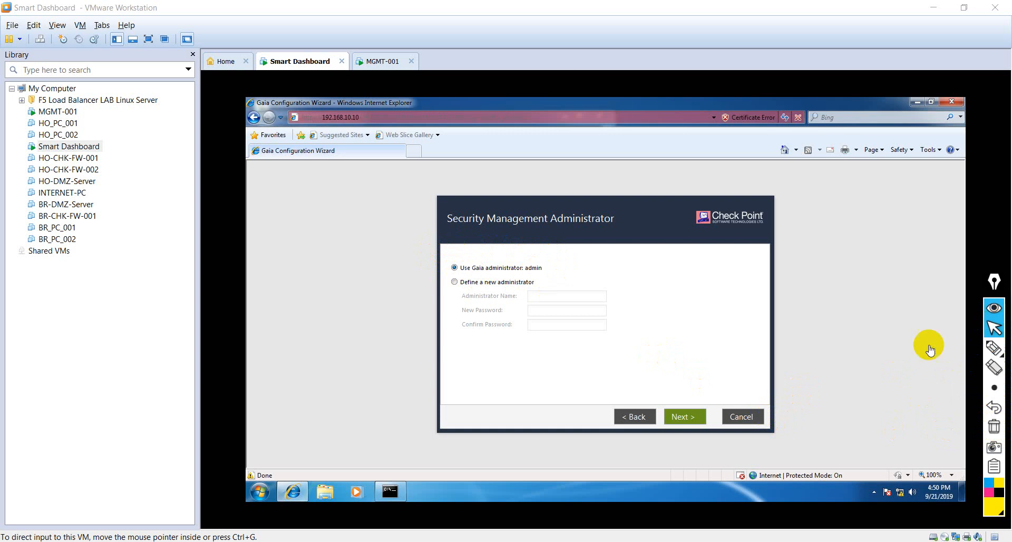
Step: Keep the Gaia administrator admin and restrict GUI client logins to this machine, 192.168.10.50
click(687, 420)
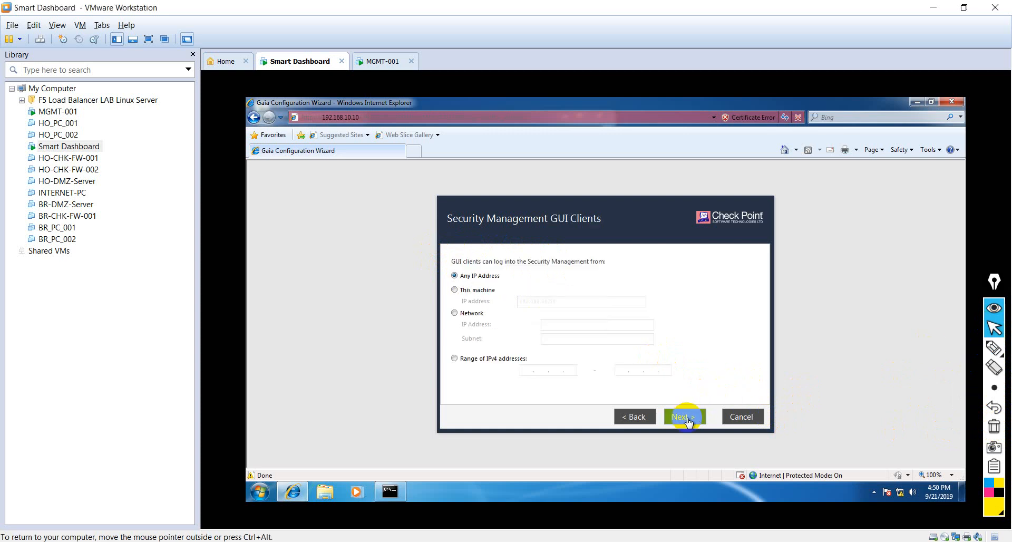
click(454, 290)
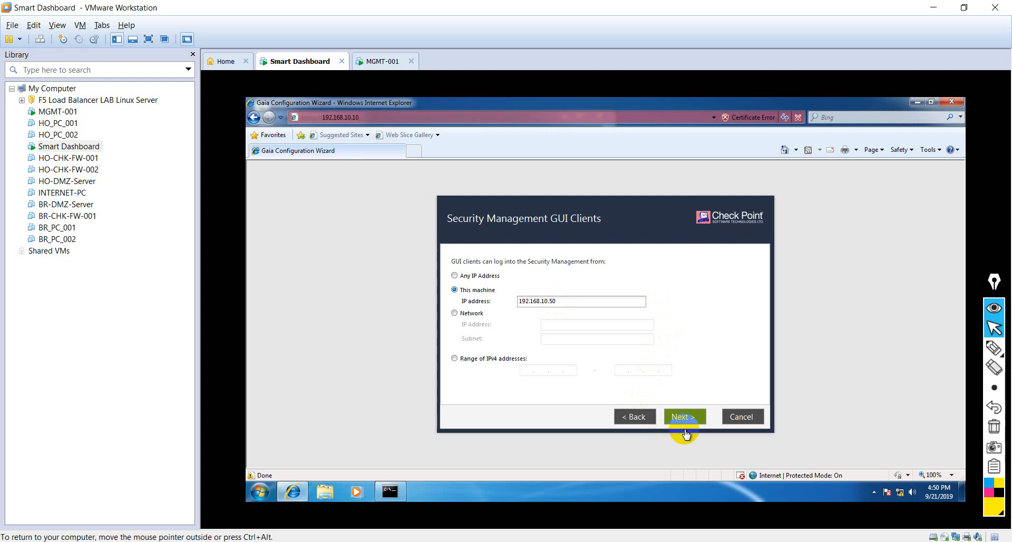
click(685, 417)
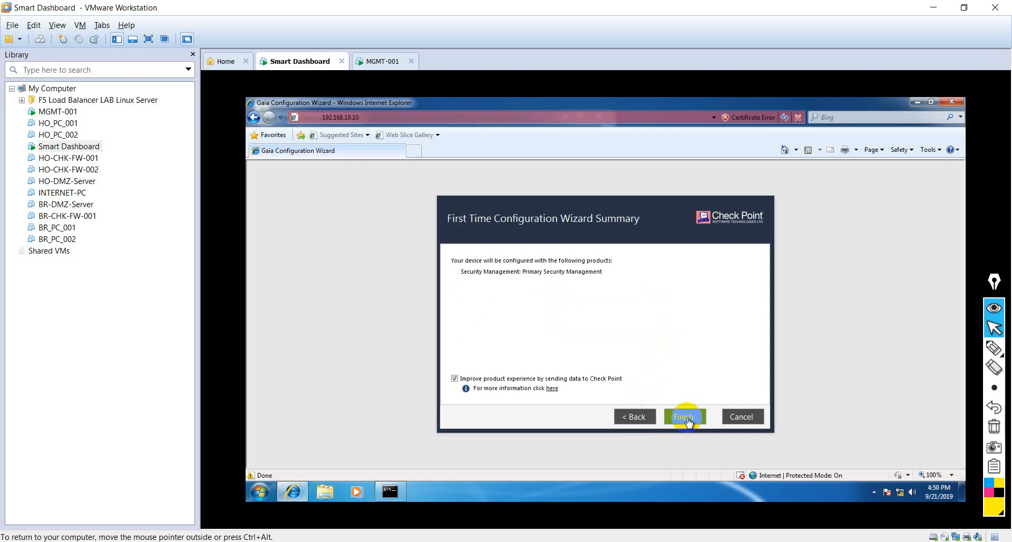
Step: Finish the First Time Configuration Wizard, confirm starting the configuration process, and acknowledge its completion
click(687, 417)
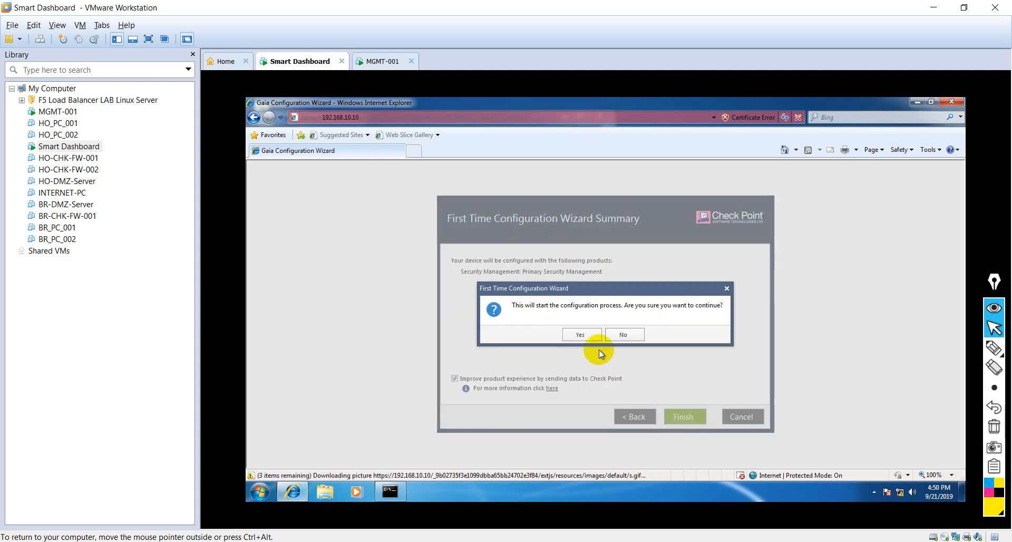
click(581, 335)
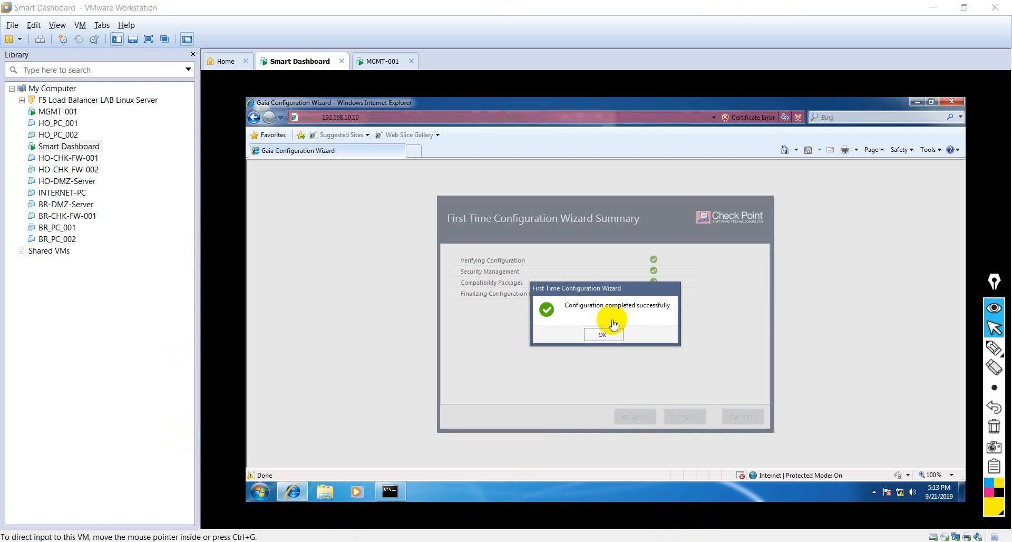
click(604, 335)
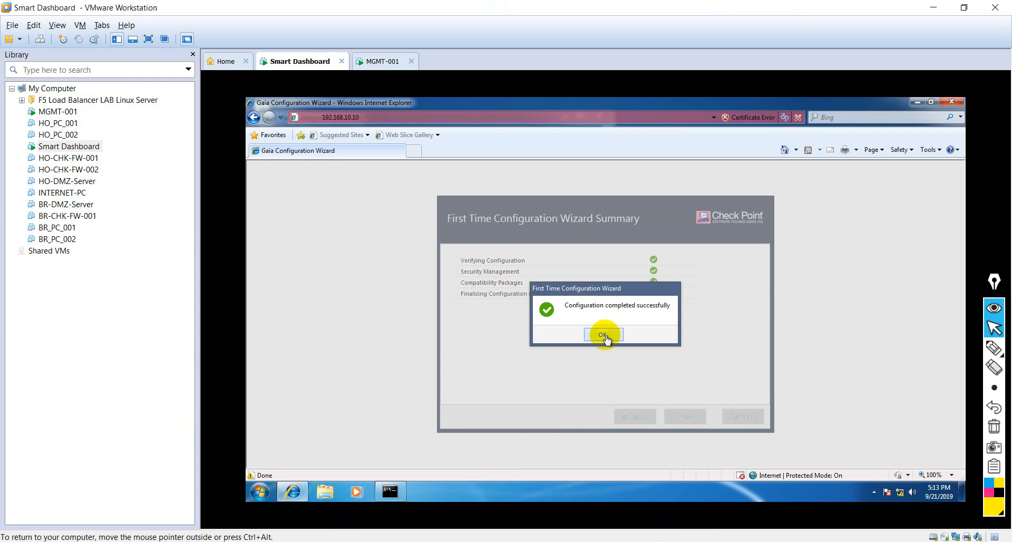
click(604, 335)
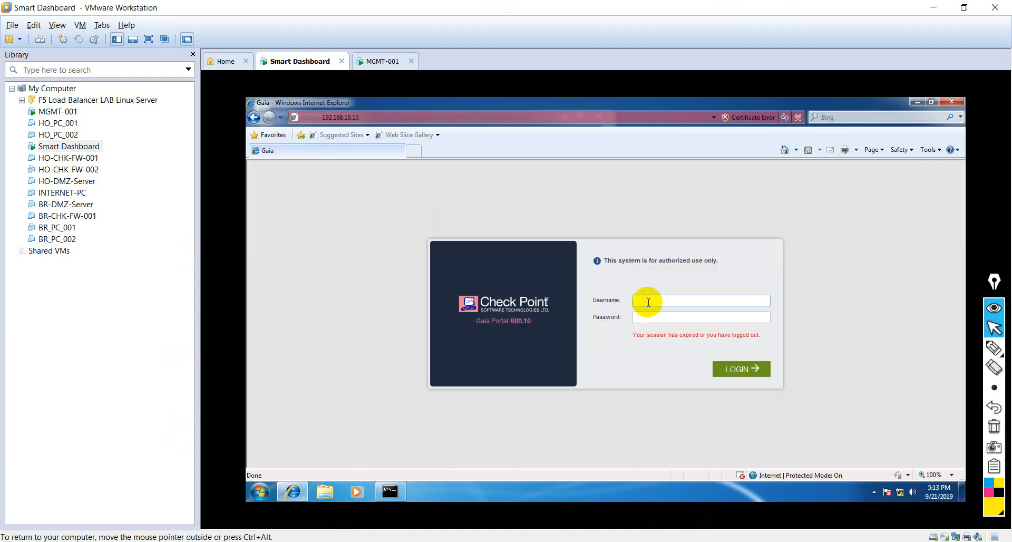
Step: Log in to the Gaia Portal as admin with the account password and view the system overview
key(Tab)
text(admi)
click(738, 375)
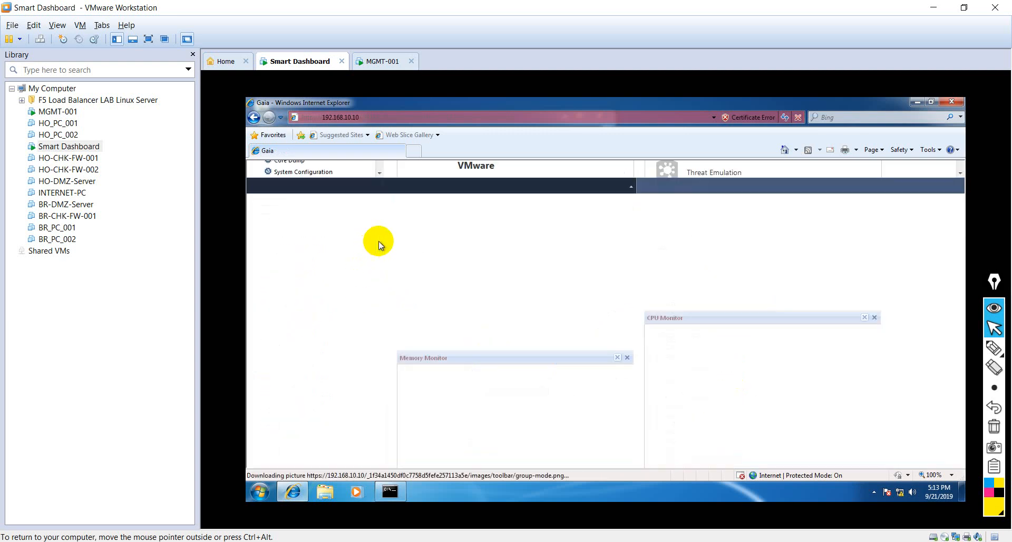
mouse_move(377, 248)
mouse_down()
mouse_move(386, 438)
mouse_move(393, 240)
mouse_up()
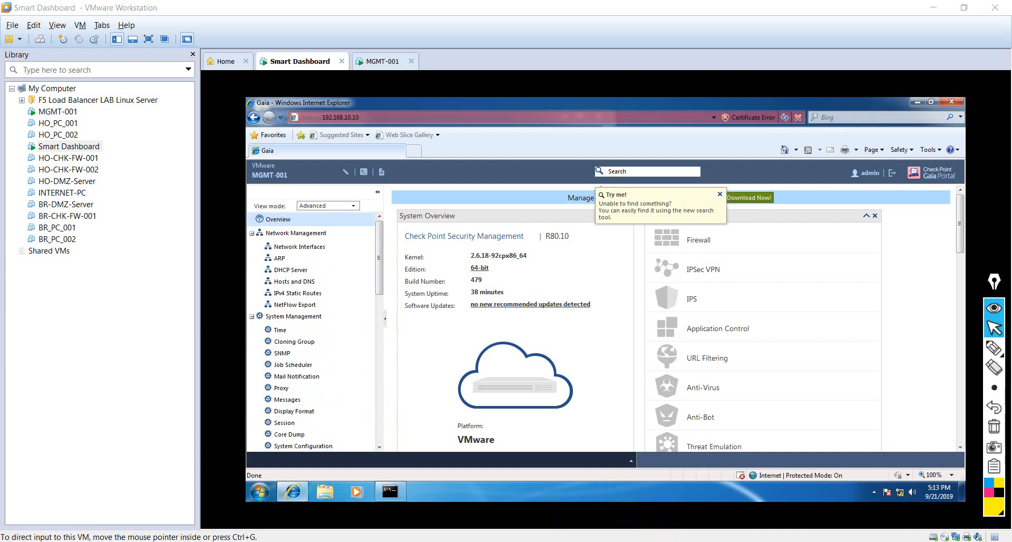
Step: Switch to the NEW CCSA R80.10 presentation in PowerPoint and show slide 2, the Lecture 2 outline
click(556, 541)
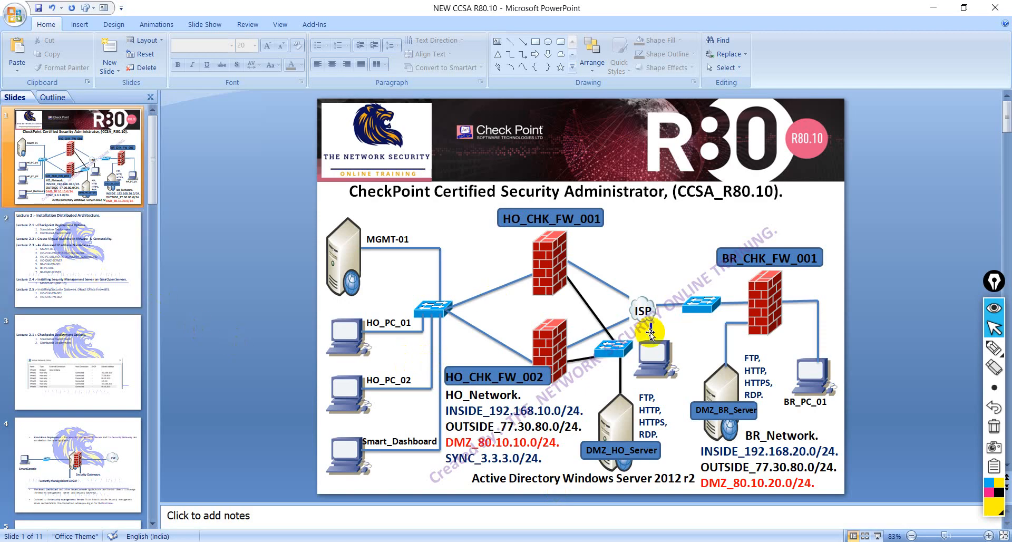
click(79, 262)
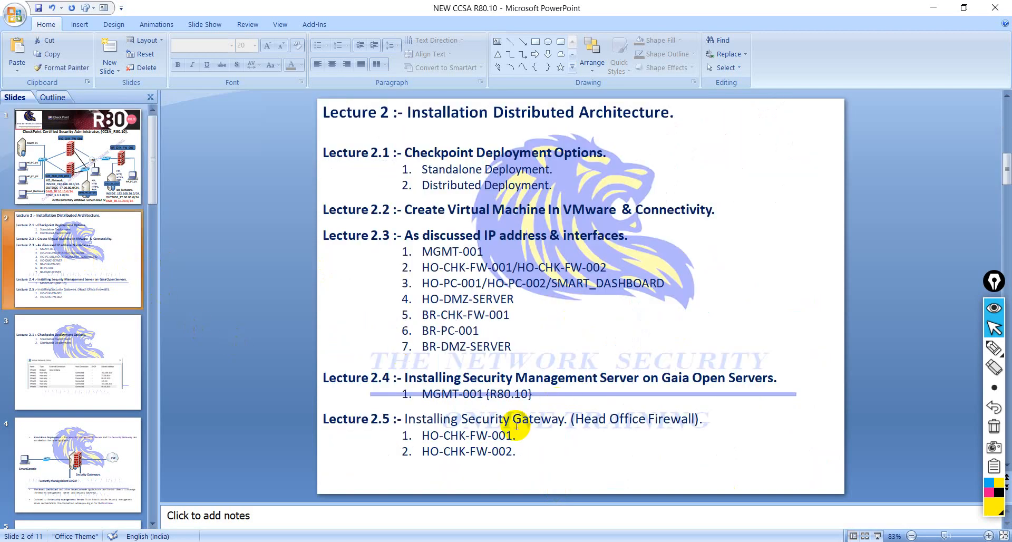